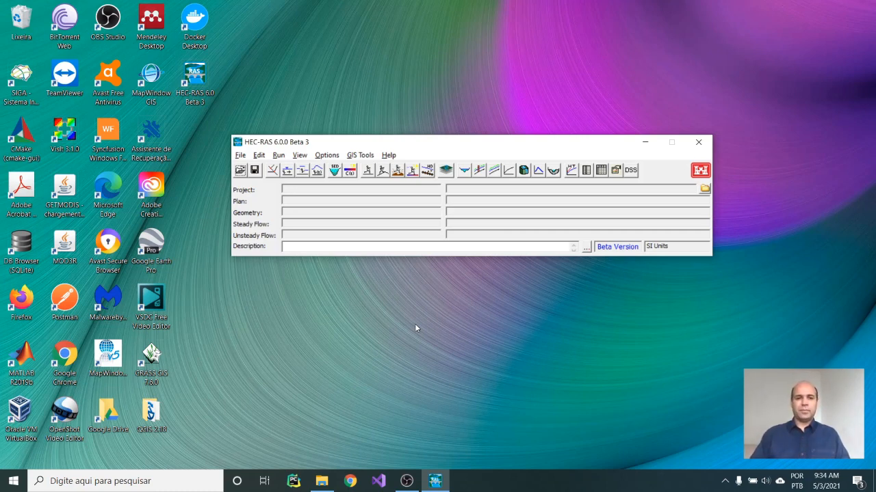
# - Open coqueiroseco.xlsx from the HEC-RAS\Dados\Nivel folder and go to cell A1
pyautogui.click(324, 483)
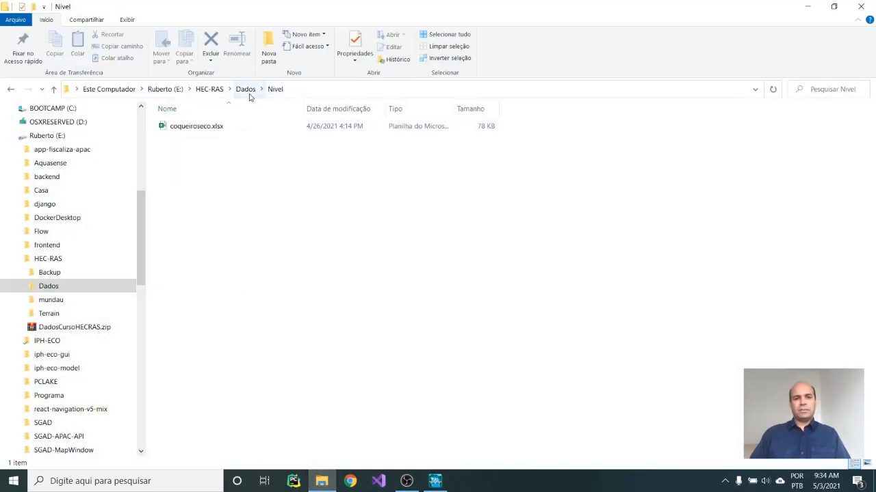
pyautogui.doubleClick(179, 130)
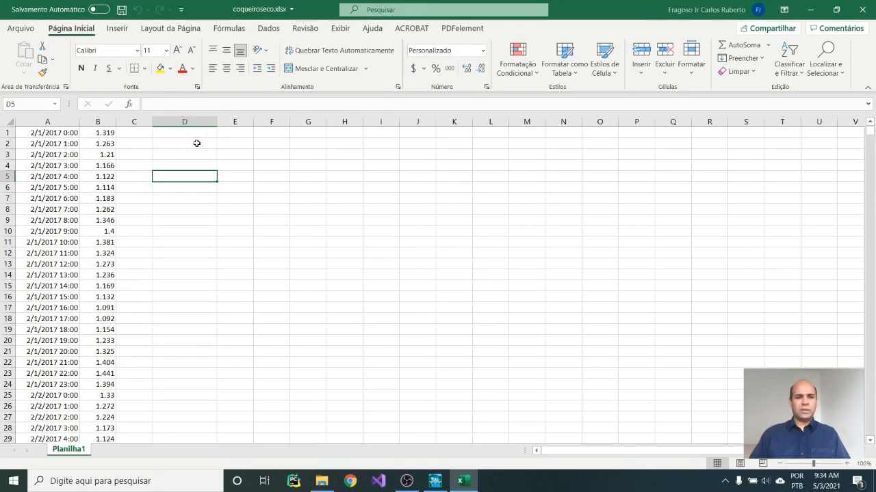
pyautogui.click(99, 187)
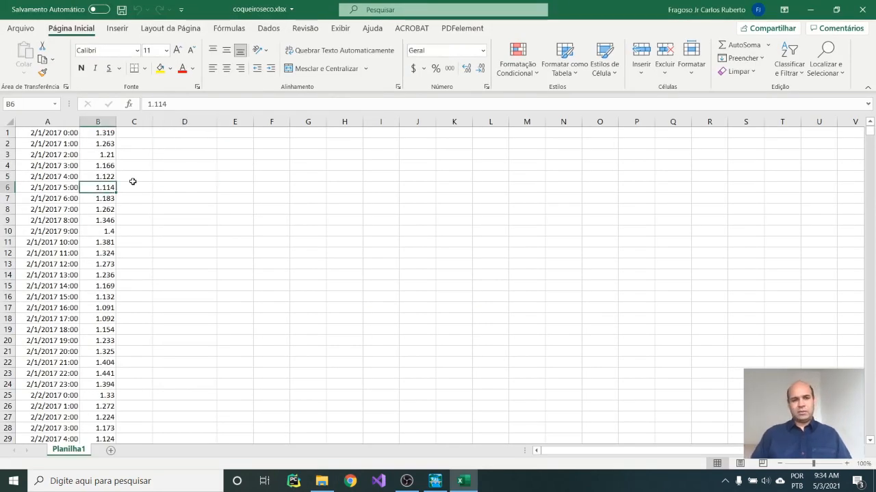
pyautogui.press('Up')
pyautogui.press('Up')
pyautogui.press('Up')
pyautogui.press('Up')
pyautogui.press('Up')
pyautogui.press('Left')
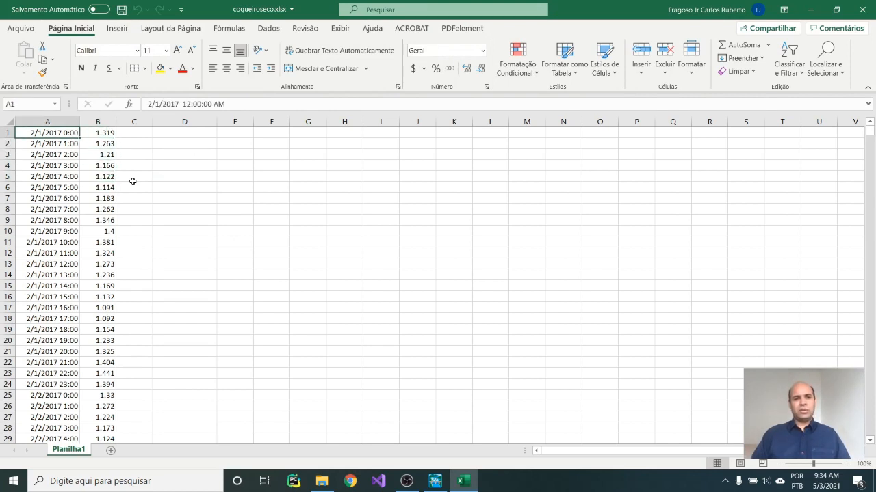
# - Examine the dates and level values in columns A and B from the first row to the last
pyautogui.hotkey('shift', 'Right')
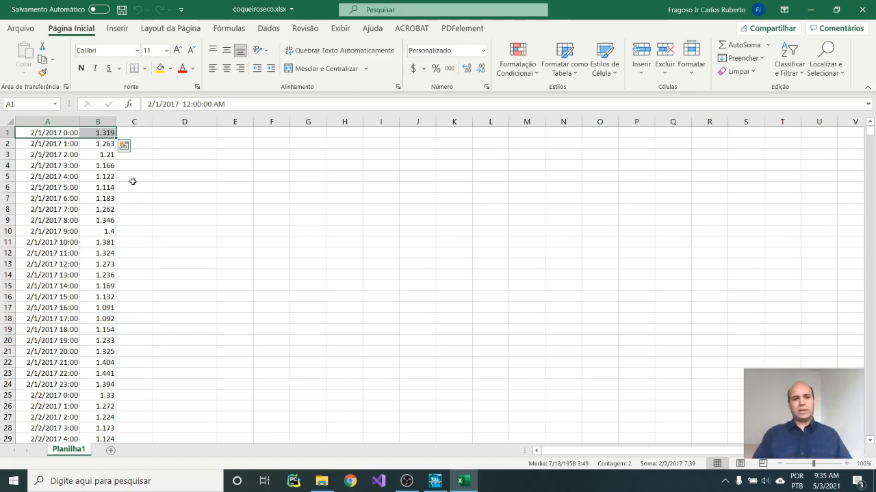
pyautogui.press('Left')
pyautogui.press('Right')
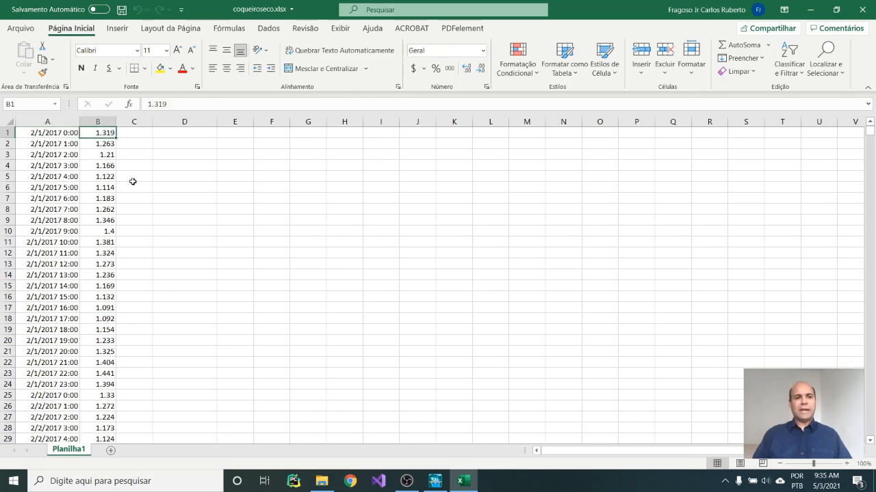
pyautogui.press('Left')
pyautogui.hotkey('ctrl', 'Down')
pyautogui.press('Up')
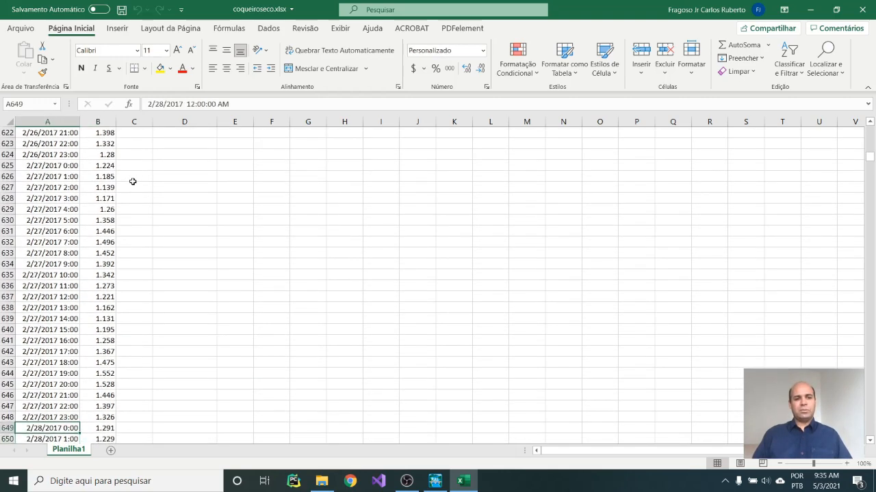
pyautogui.hotkey('ctrl', 'Up')
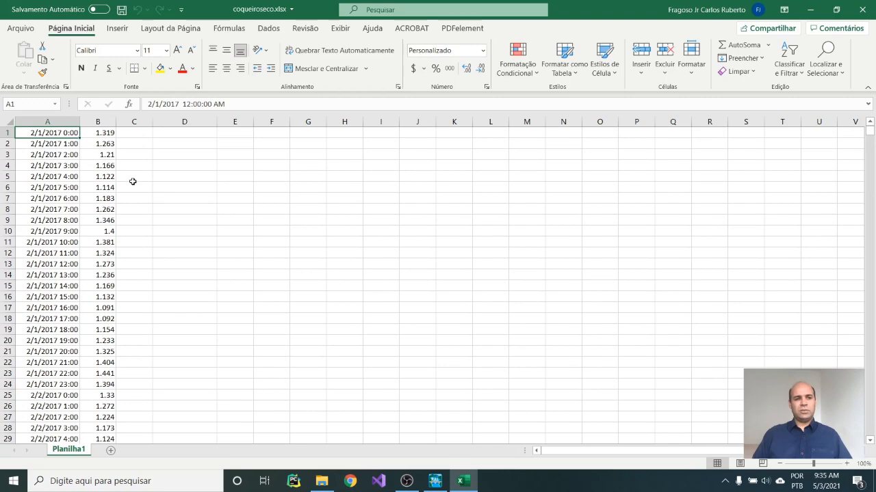
pyautogui.hotkey('shift', 'Right')
pyautogui.press('Left')
pyautogui.hotkey('ctrl', 'Down')
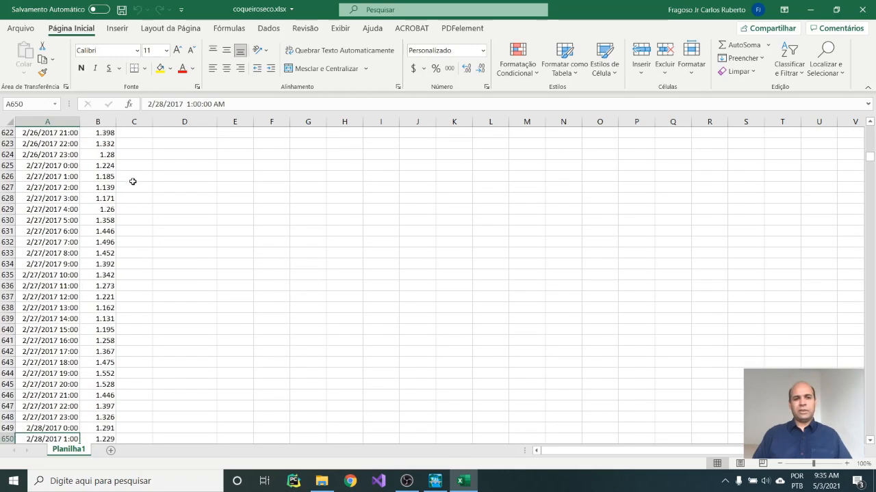
pyautogui.hotkey('ctrl', 'Up')
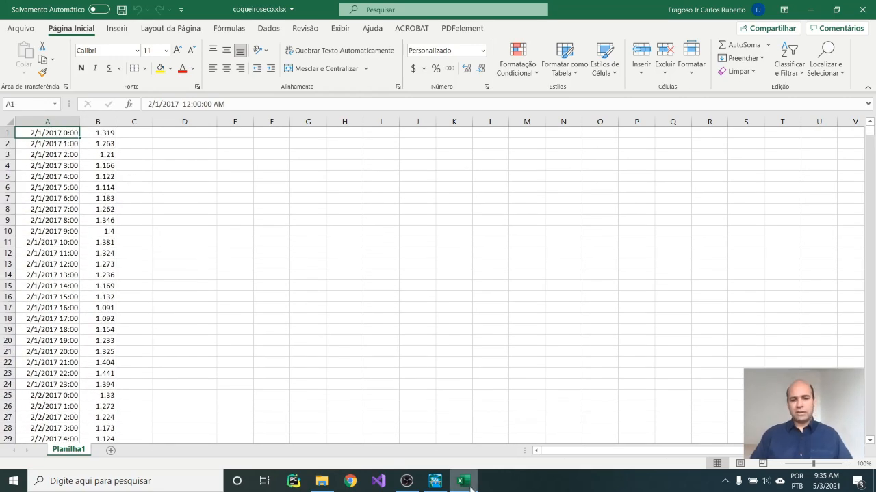
# - Switch to HEC-RAS and open the recent project e:\HEC-RAS\Mundau.prj
pyautogui.moveTo(435, 487)
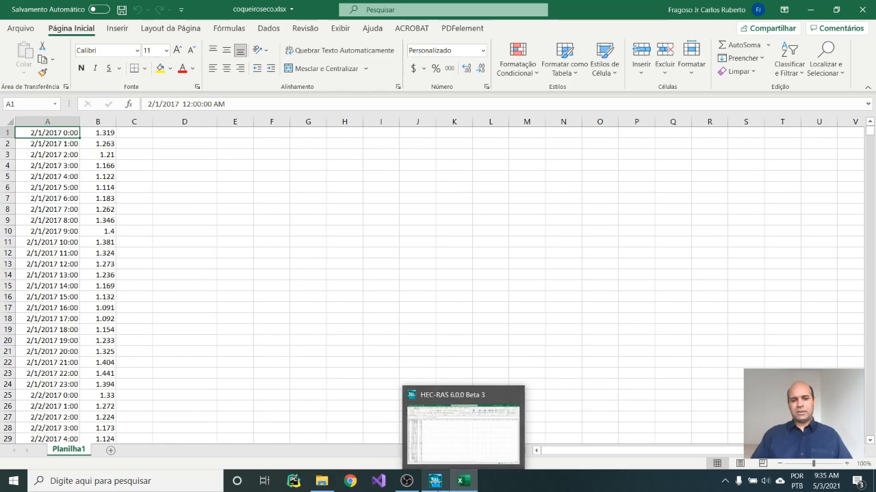
pyautogui.click(440, 485)
pyautogui.click(874, 485)
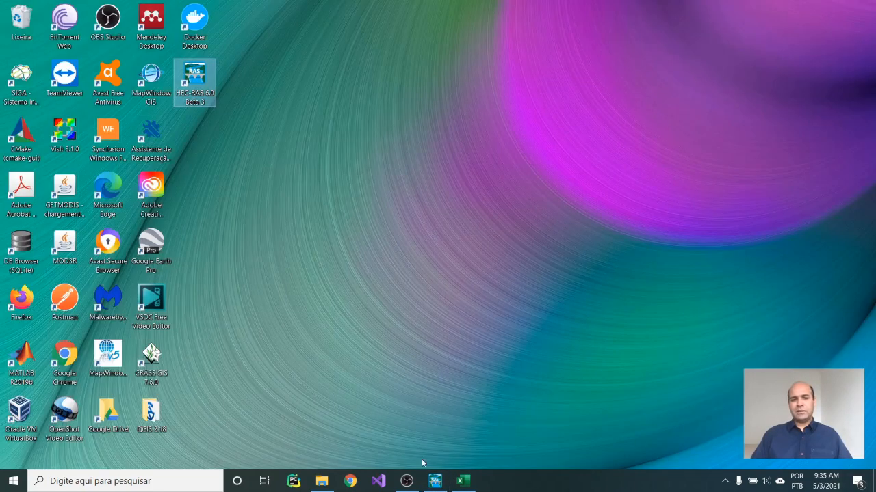
pyautogui.click(434, 481)
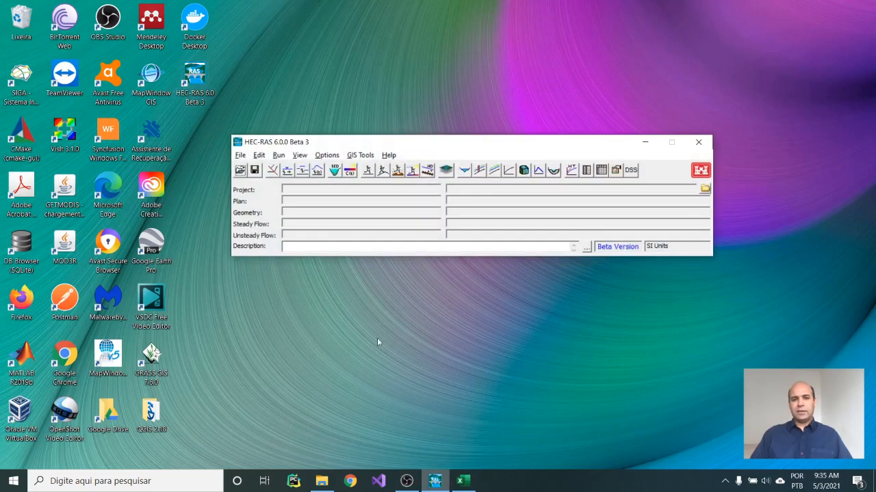
pyautogui.click(243, 156)
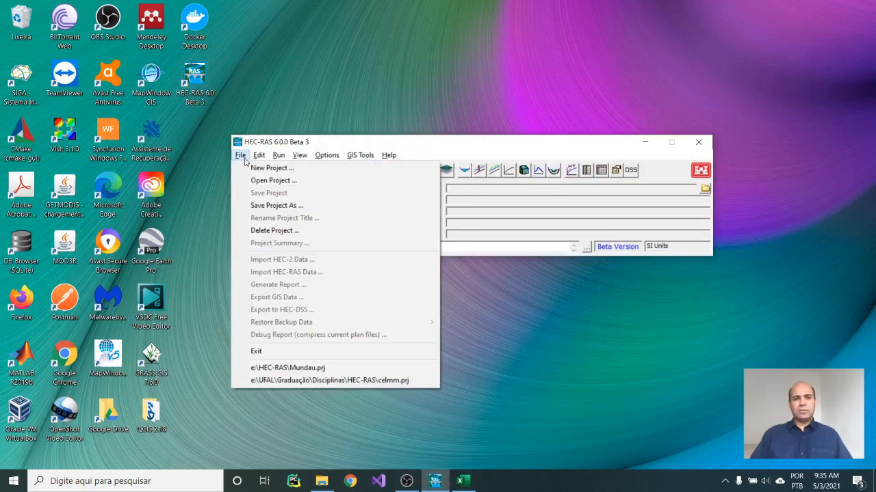
pyautogui.click(291, 368)
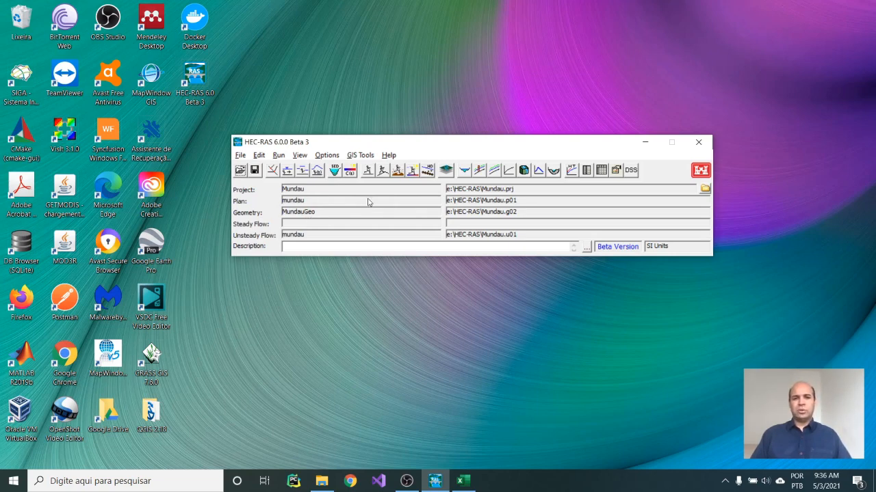
# - View the Mundau river cross sections and depth results in RAS Mapper, and close it
pyautogui.click(446, 171)
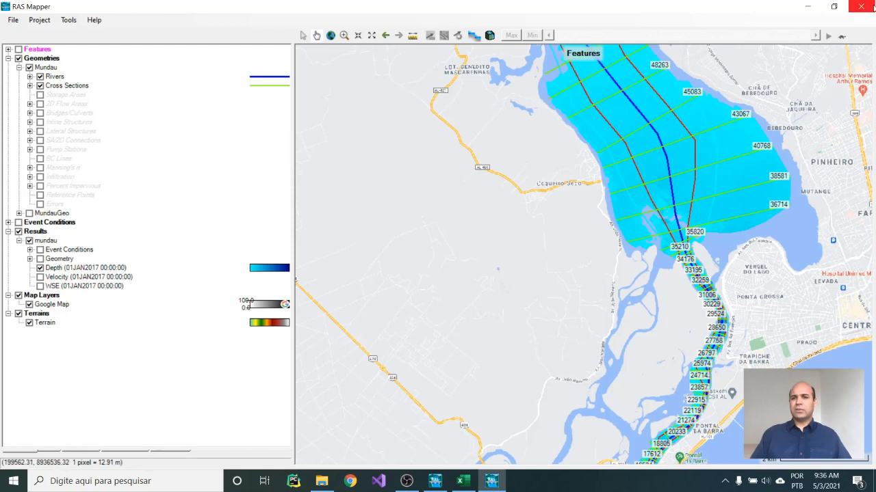
pyautogui.click(860, 6)
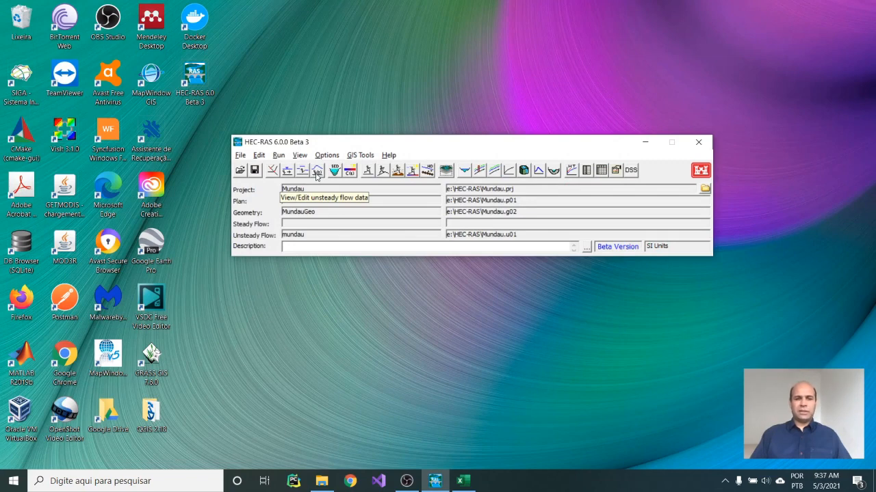
# - Open the unsteady flow data and check the Flow Hydrograph and Stage Hydrograph boundary conditions
pyautogui.click(317, 173)
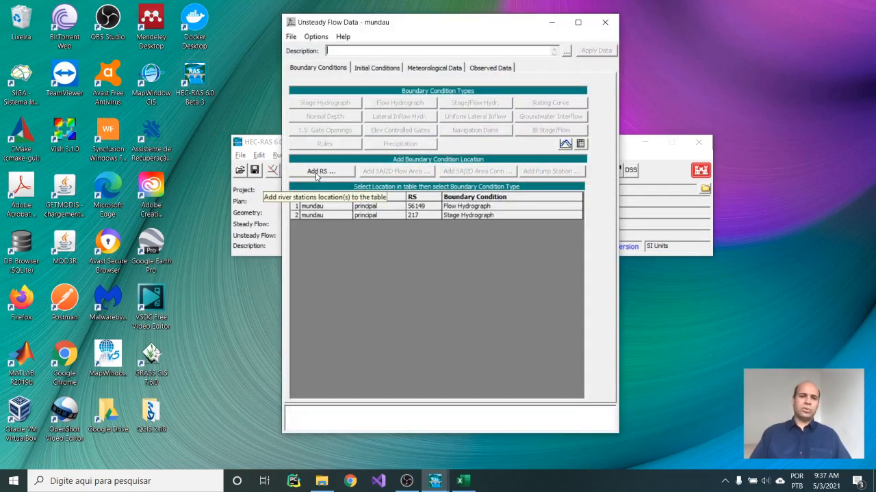
pyautogui.click(497, 207)
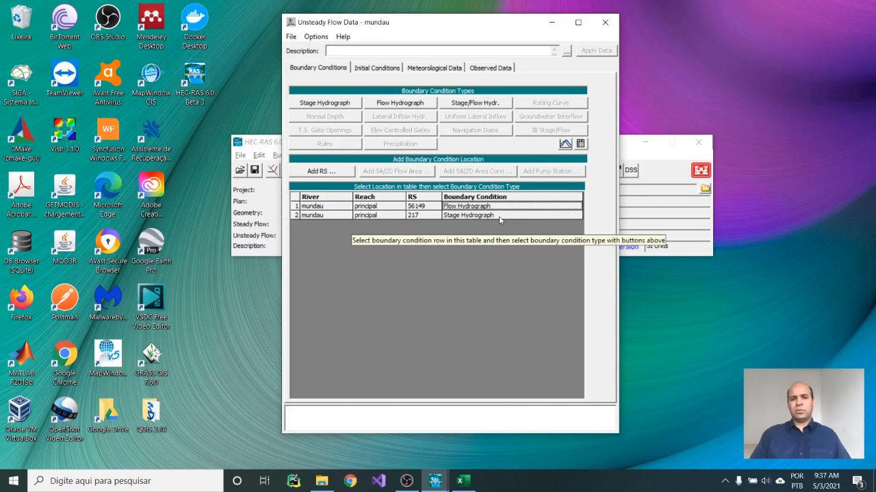
pyautogui.click(499, 216)
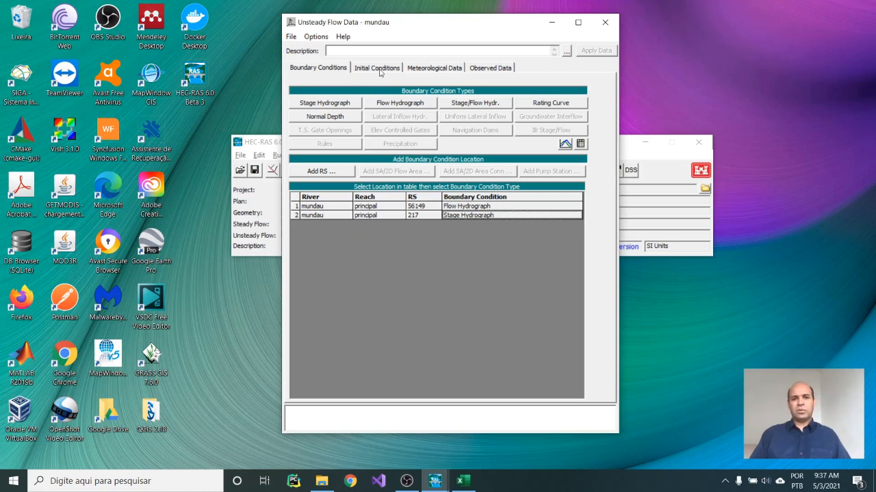
# - Add river station 43067 of mundau, principal, as an observed data location and open its observed stage time series
pyautogui.click(507, 71)
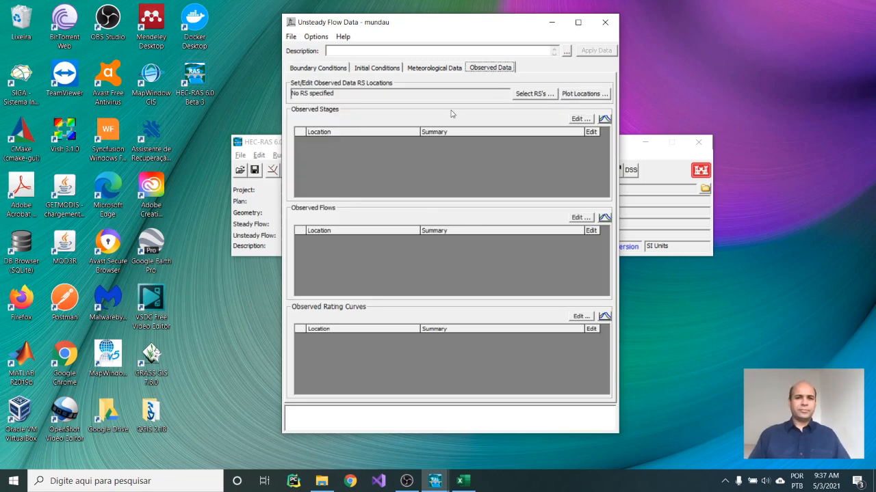
pyautogui.click(534, 94)
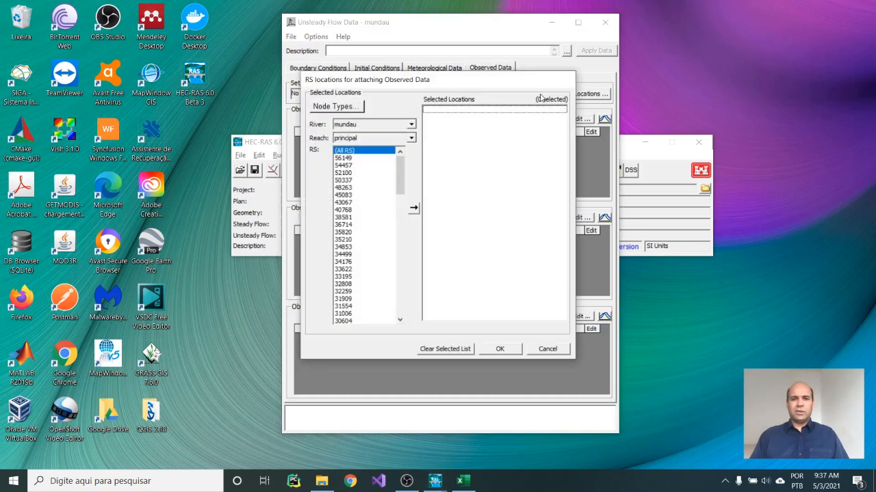
pyautogui.click(348, 204)
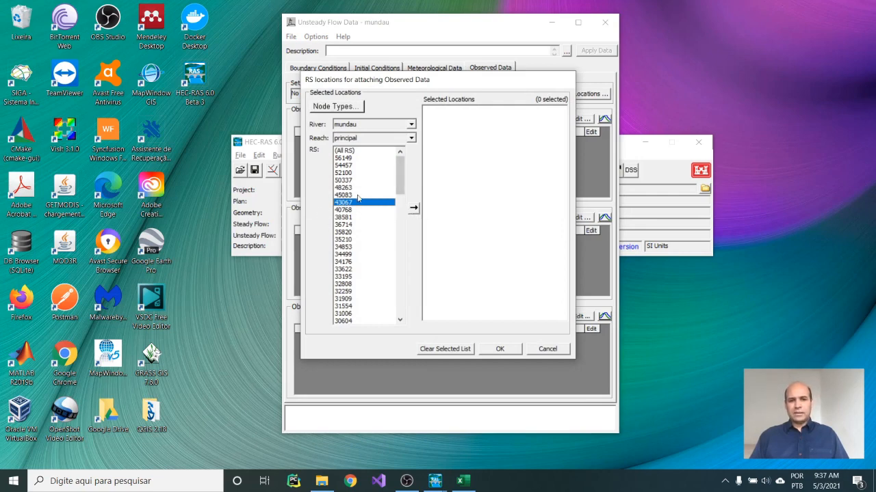
pyautogui.click(413, 210)
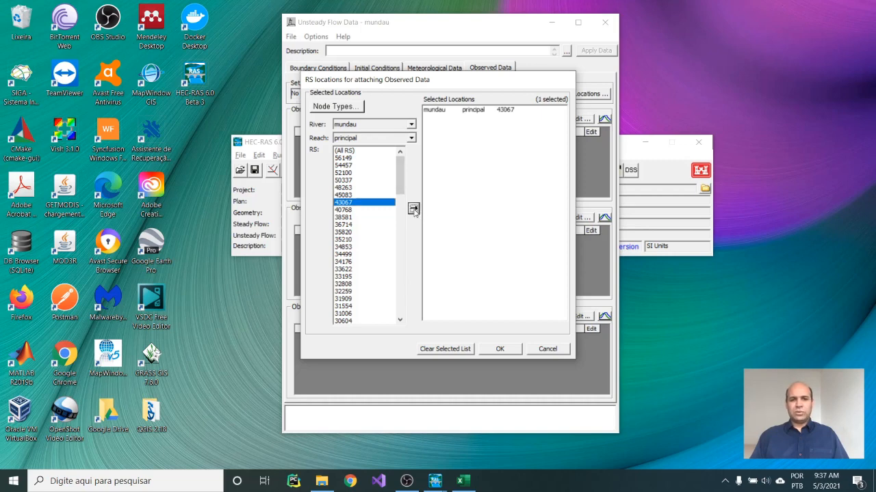
pyautogui.click(501, 349)
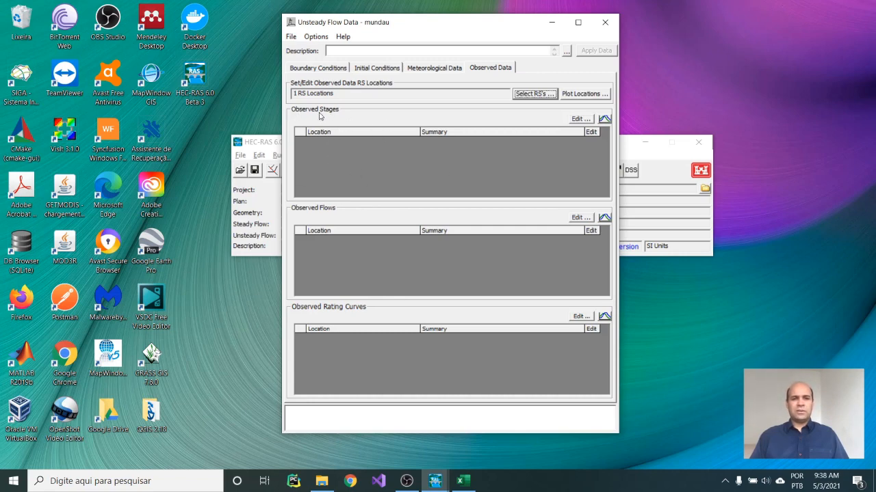
pyautogui.click(580, 120)
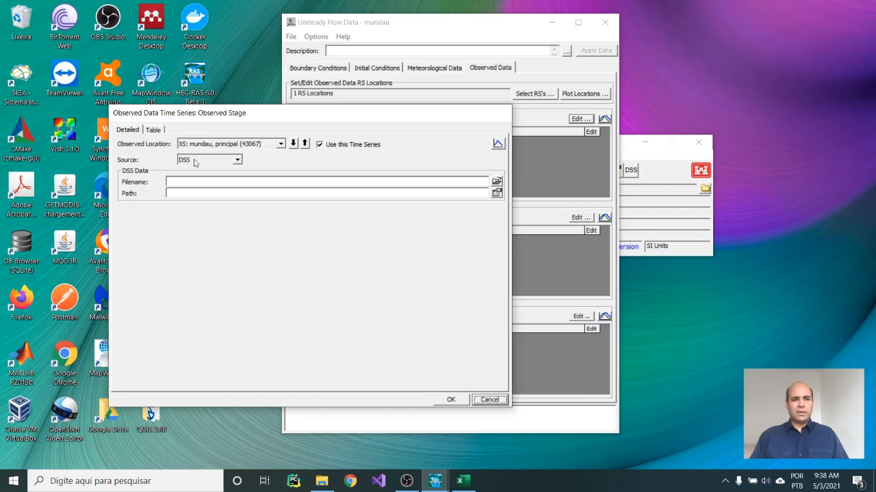
# - Switch to Excel and check the level values in the first rows of coqueiroseco.xlsx
pyautogui.click(463, 481)
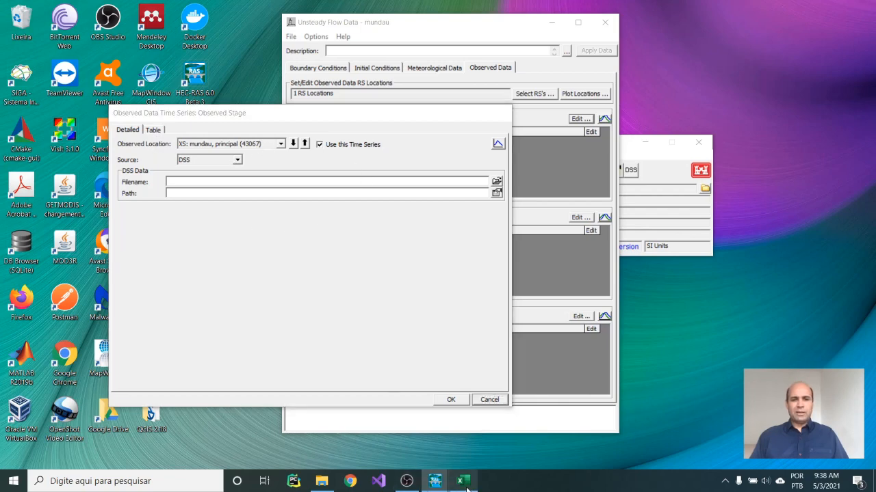
pyautogui.click(103, 177)
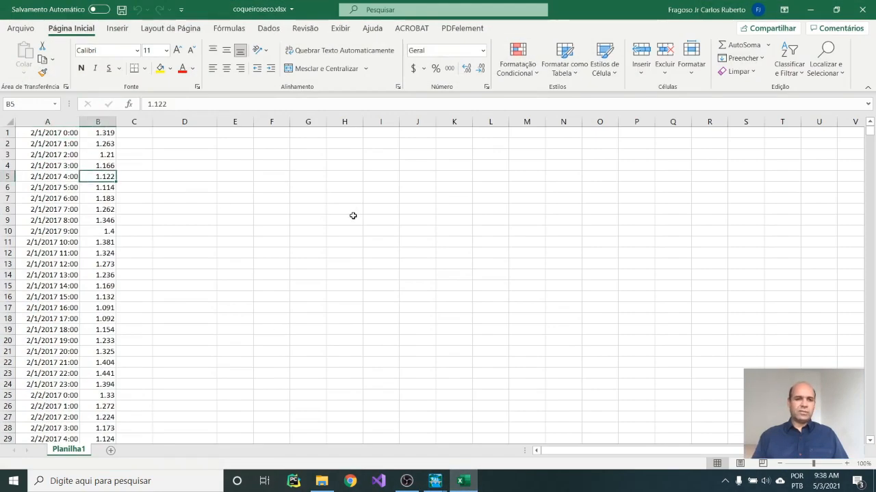
pyautogui.press('Up')
pyautogui.press('Up')
pyautogui.press('Up')
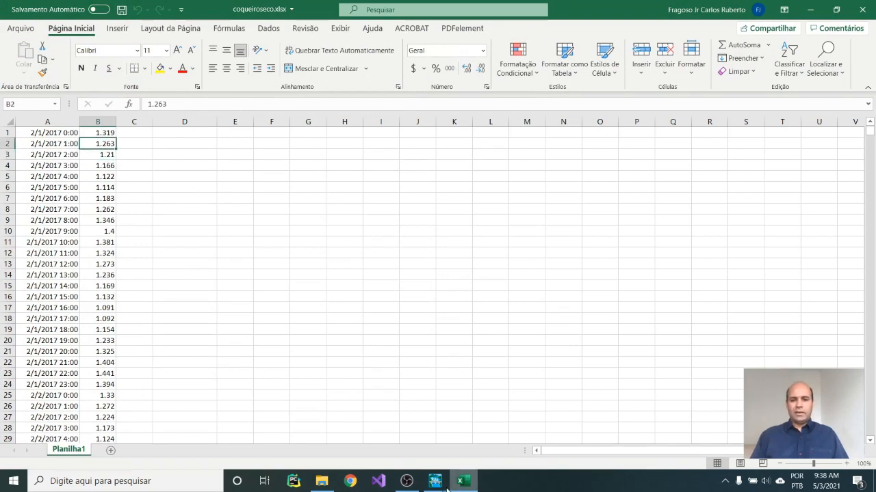
# - Switch back to the HEC-RAS Observed Stage dialog and set the time series source to Table
pyautogui.click(435, 481)
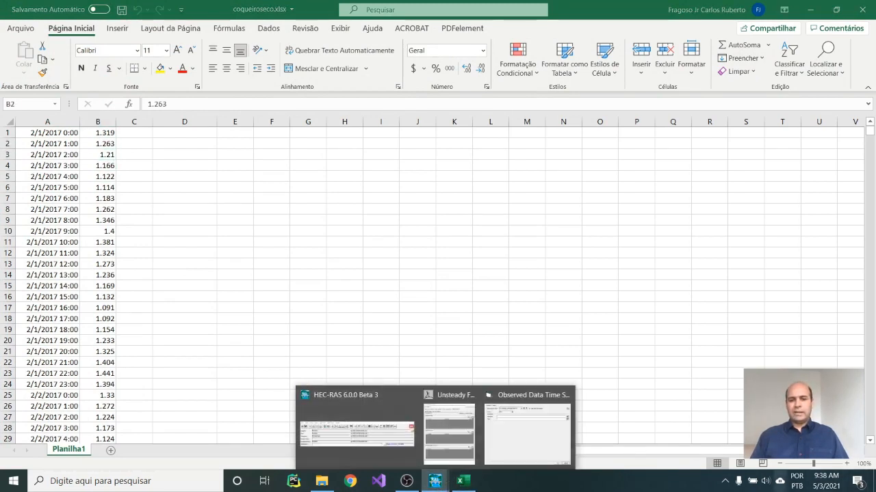
pyautogui.click(874, 480)
pyautogui.moveTo(448, 483)
pyautogui.click(508, 434)
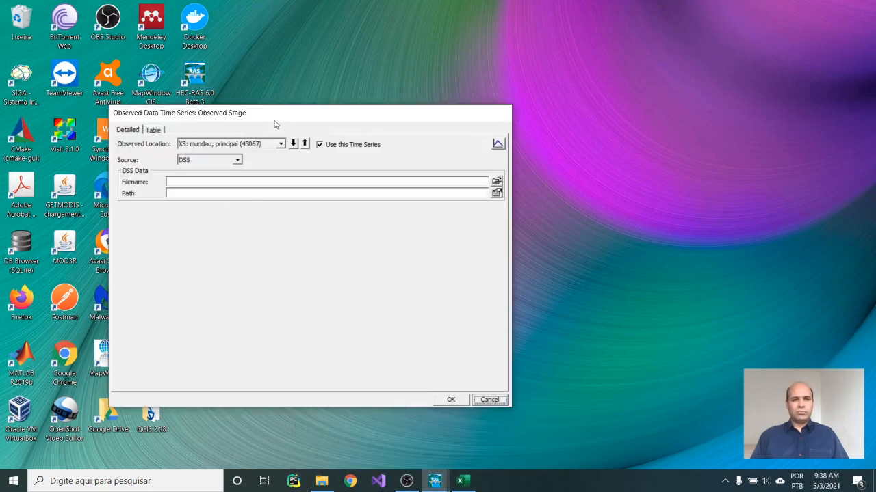
pyautogui.moveTo(283, 118); pyautogui.dragTo(396, 104)
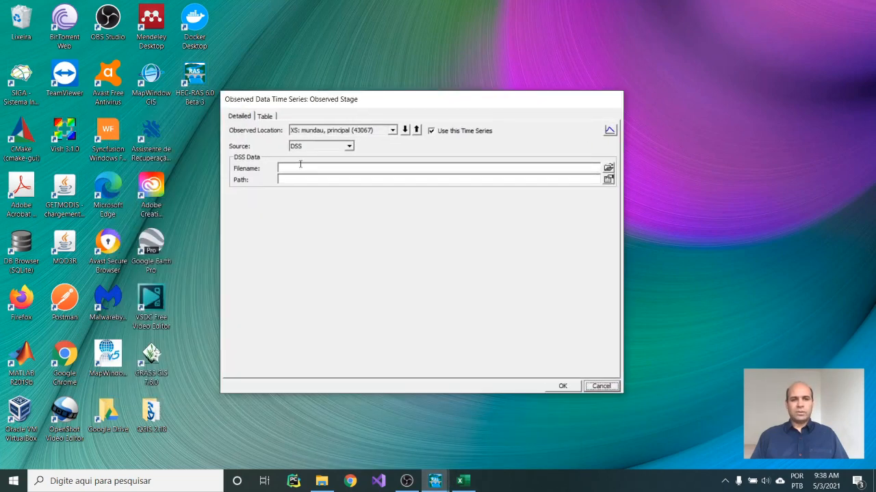
pyautogui.click(349, 146)
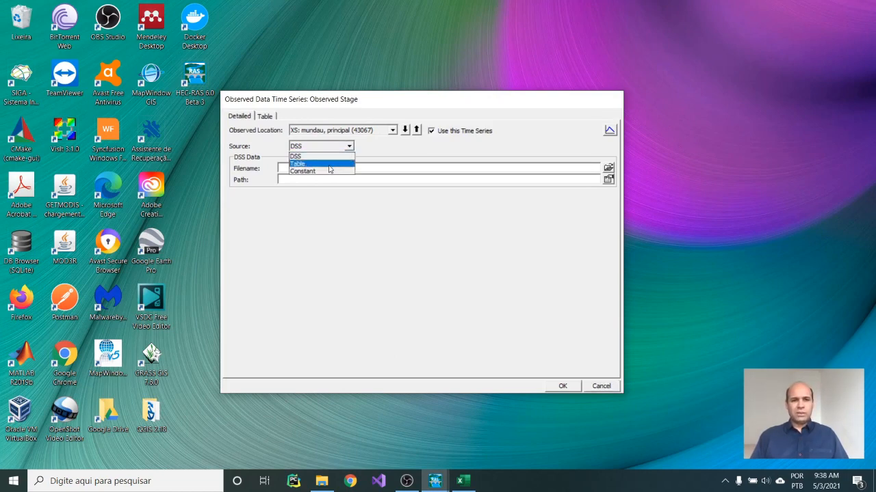
pyautogui.click(329, 165)
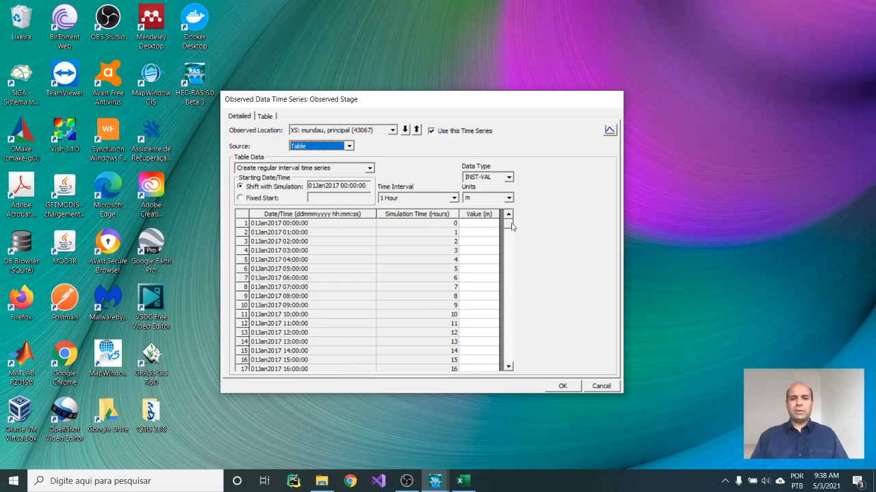
pyautogui.moveTo(508, 226)
pyautogui.mouseDown()
pyautogui.moveTo(512, 365)
pyautogui.moveTo(510, 212)
pyautogui.mouseUp()
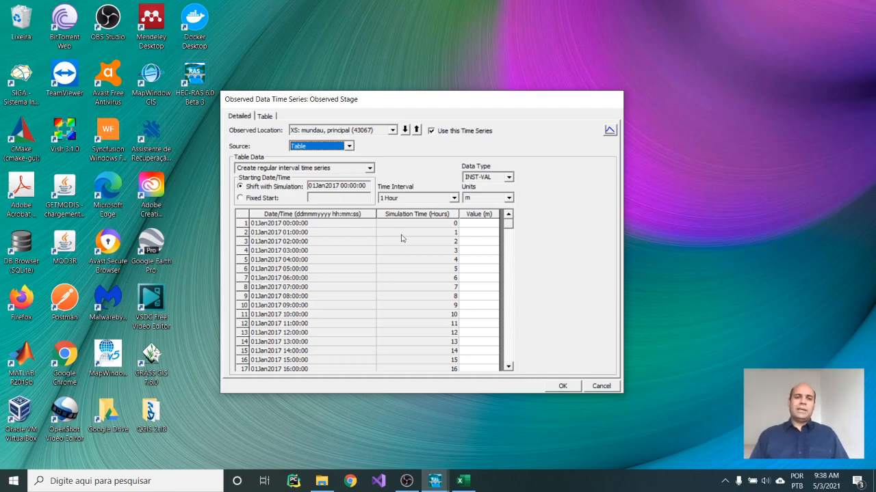
# - Check the 1 Hour time interval option against the date and time column in coqueiroseco.xlsx
pyautogui.click(453, 198)
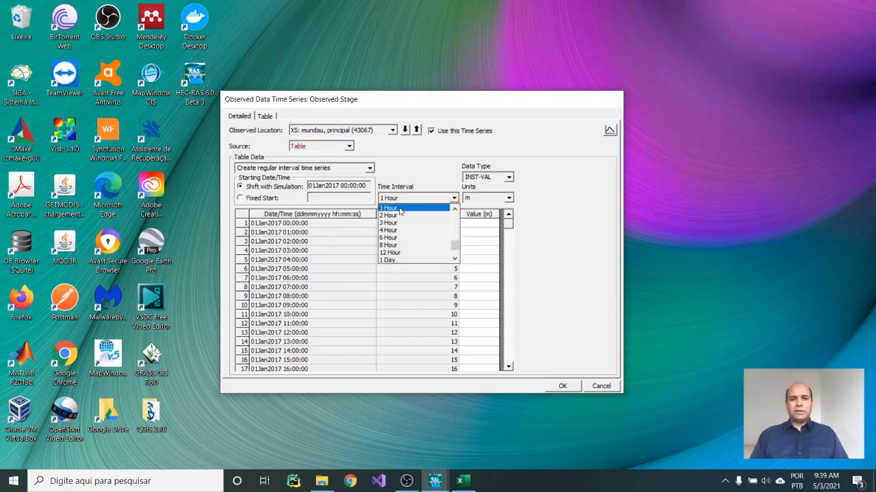
pyautogui.click(460, 481)
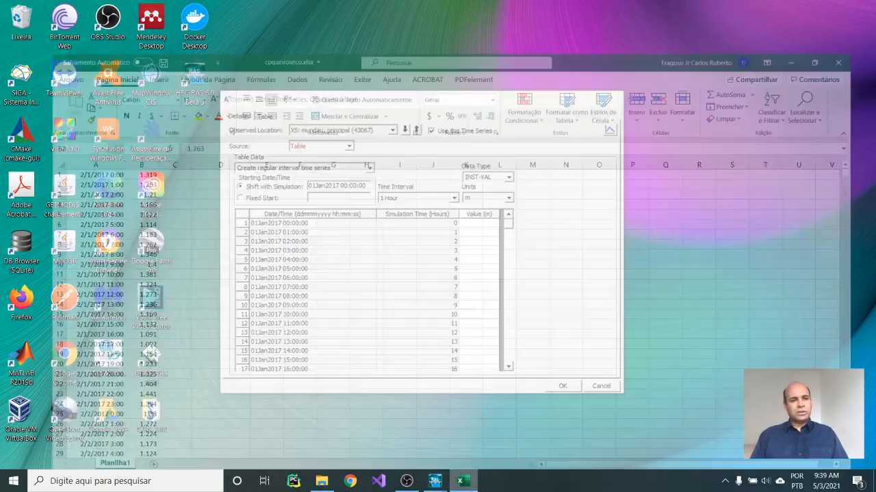
pyautogui.click(63, 145)
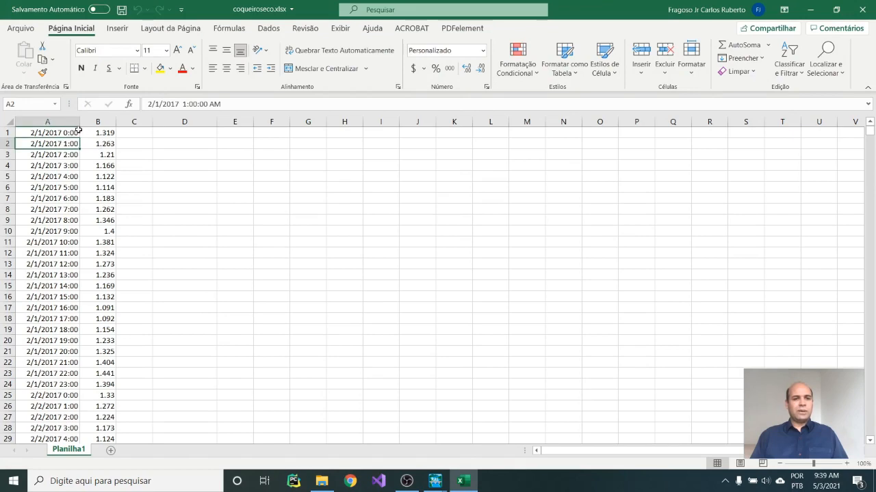
pyautogui.hotkey('alt', 'Tab')
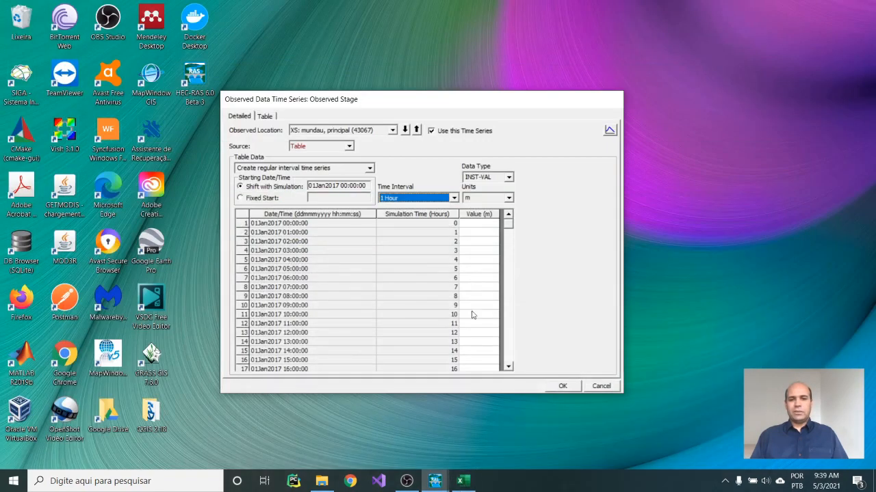
# - Copy all level values in column B of coqueiroseco.xlsx into the Value (m) column of the HEC-RAS observed stage table
pyautogui.click(480, 224)
pyautogui.click(483, 215)
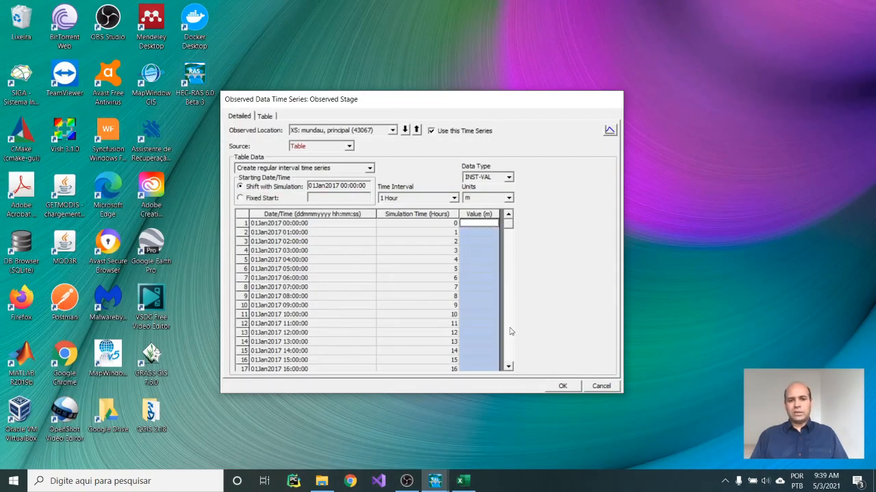
pyautogui.click(462, 481)
pyautogui.click(111, 151)
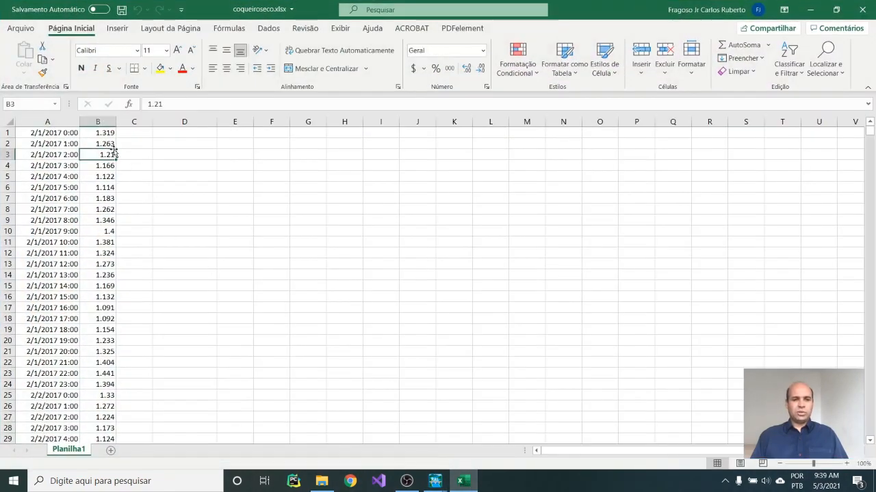
pyautogui.click(109, 133)
pyautogui.hotkey('ctrl', 'shift', 'Down')
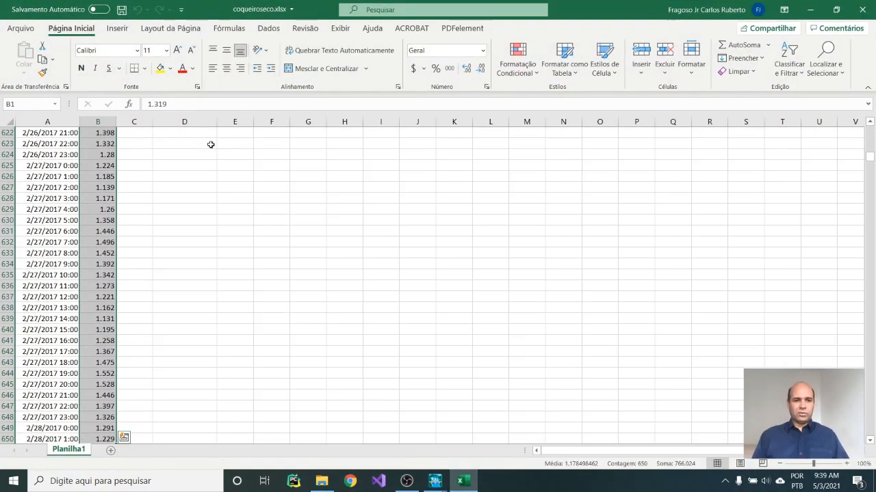
pyautogui.hotkey('ctrl', 'c')
pyautogui.click(435, 481)
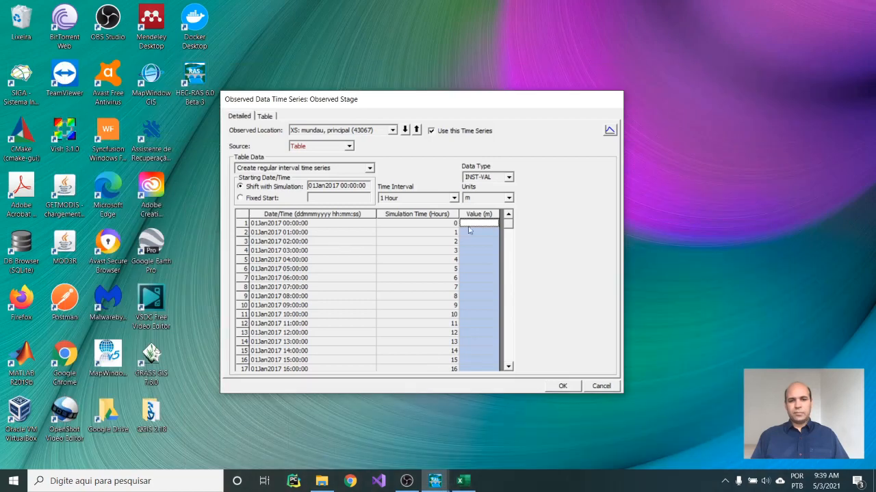
pyautogui.hotkey('ctrl', 'v')
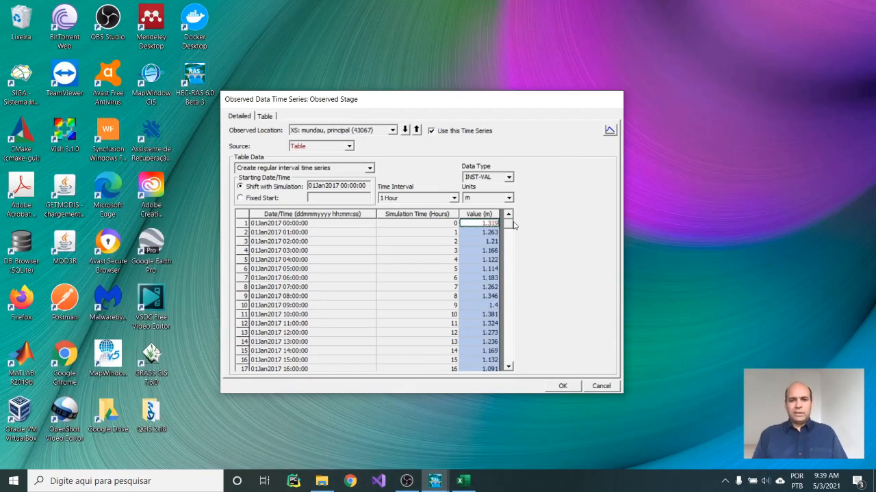
# - Examine the last rows of the observed stage table and compare them with the final date in coqueiroseco.xlsx
pyautogui.moveTo(508, 226)
pyautogui.mouseDown()
pyautogui.moveTo(511, 362)
pyautogui.moveTo(506, 221)
pyautogui.mouseUp()
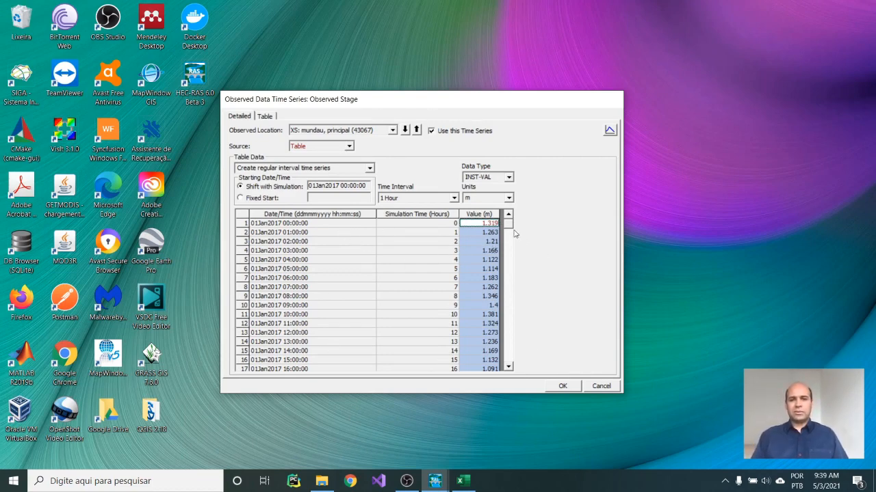
pyautogui.moveTo(511, 226); pyautogui.dragTo(524, 362)
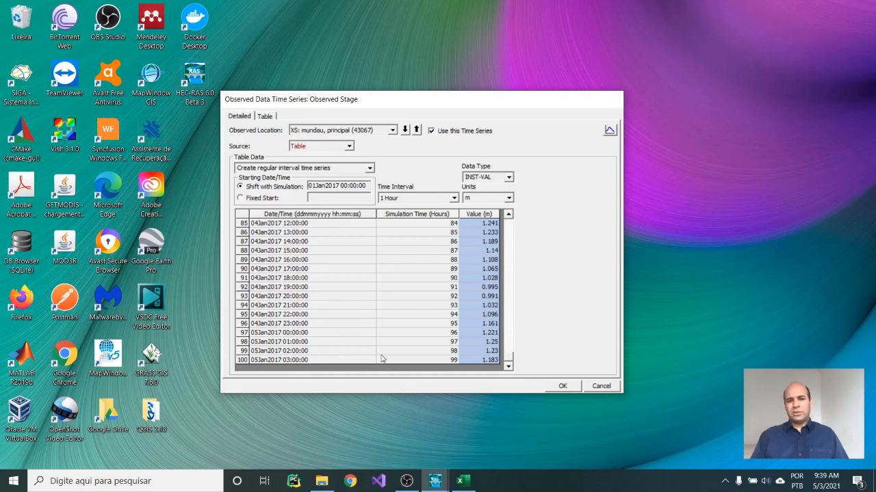
pyautogui.click(463, 481)
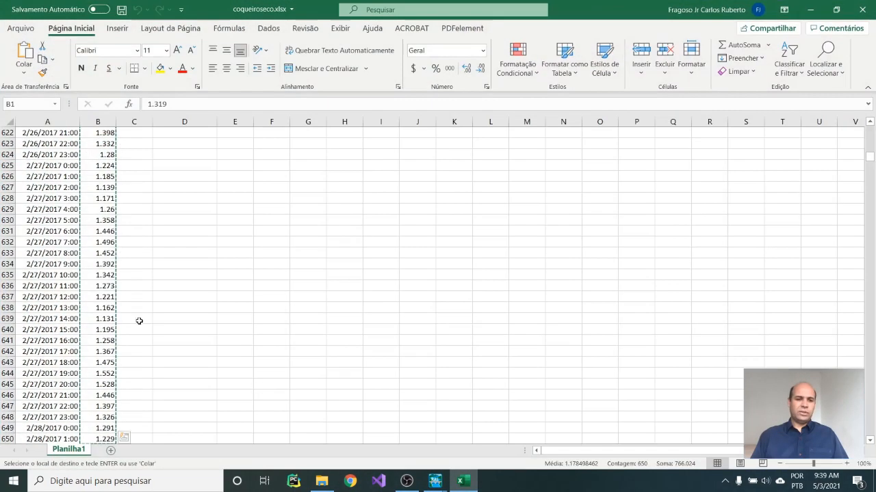
pyautogui.click(37, 243)
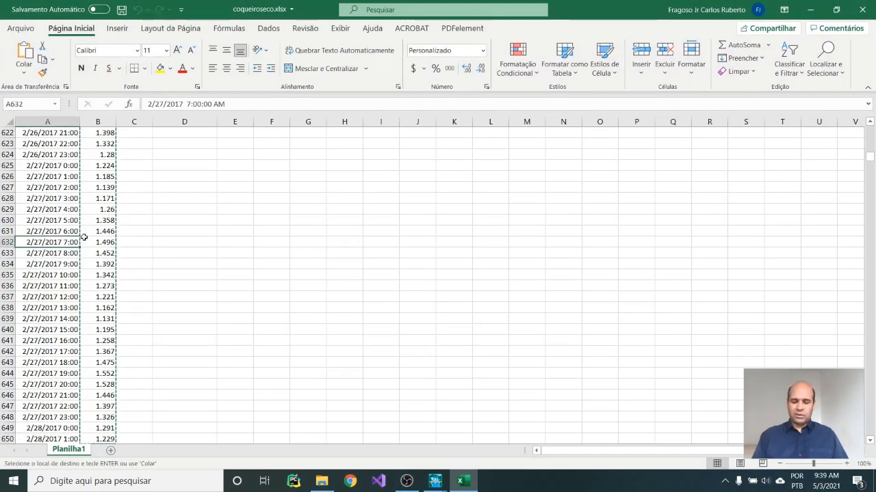
pyautogui.hotkey('ctrl', 'Down')
pyautogui.press('Down')
pyautogui.press('Up')
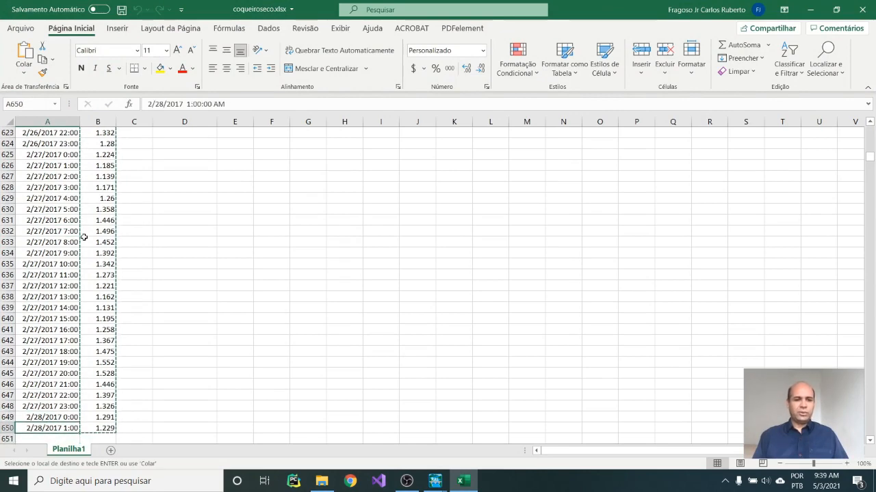
pyautogui.click(463, 481)
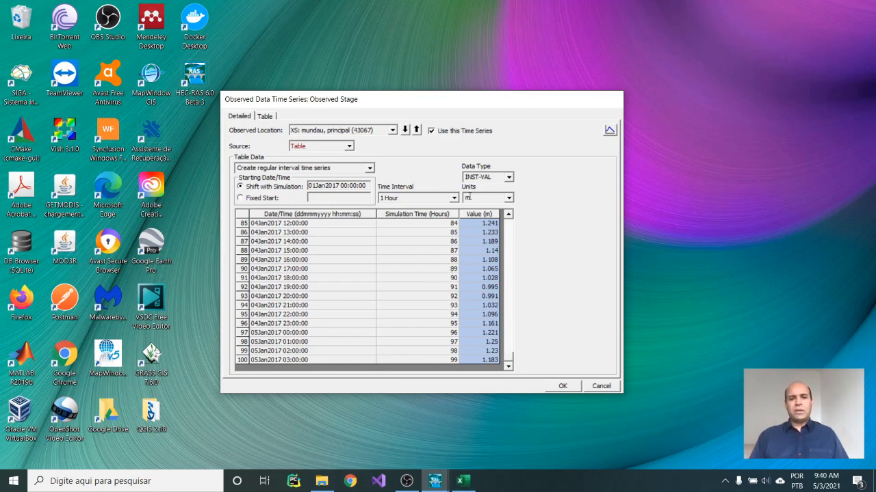
# - Review the available time intervals again and compare them with the spacing of the late February records in Excel
pyautogui.click(454, 198)
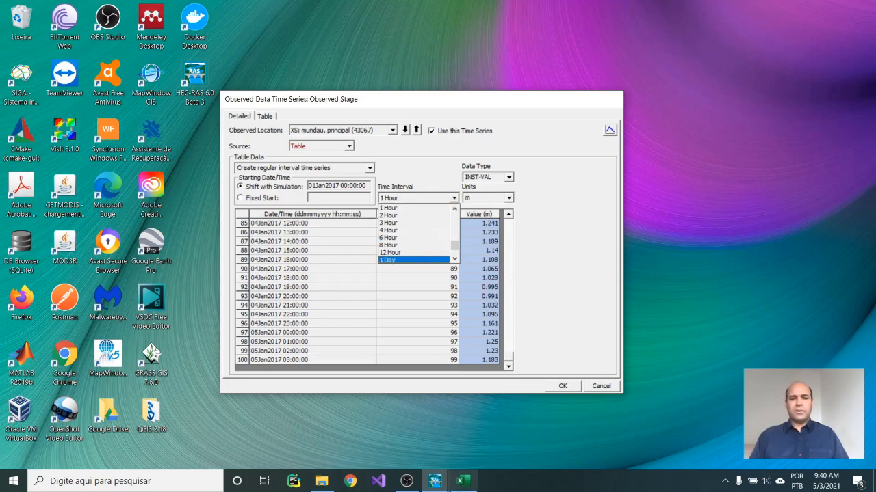
pyautogui.click(460, 480)
pyautogui.click(76, 176)
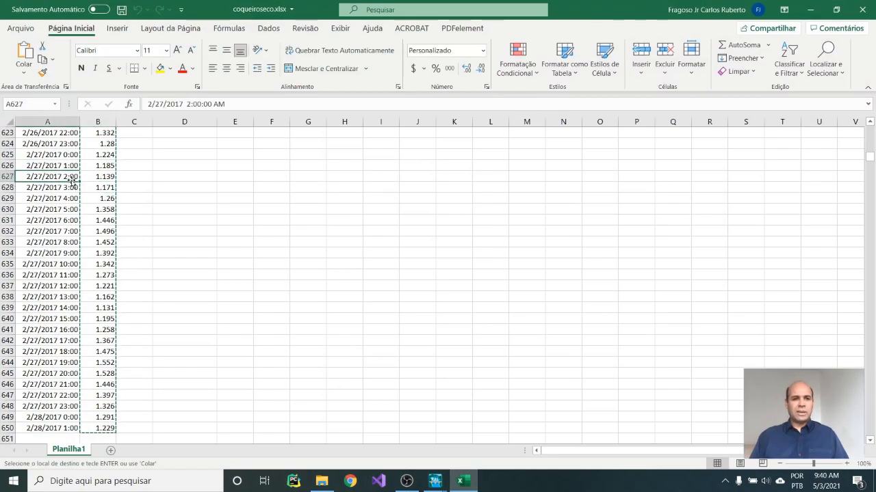
pyautogui.press('Escape')
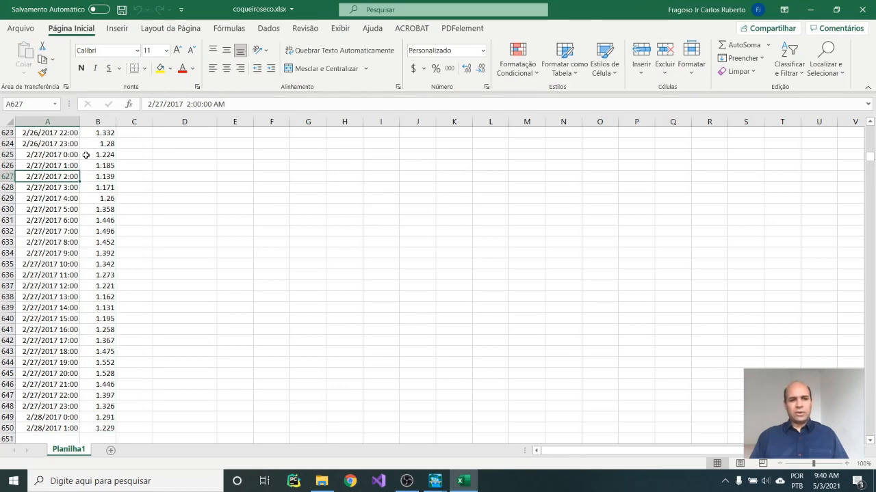
pyautogui.click(459, 481)
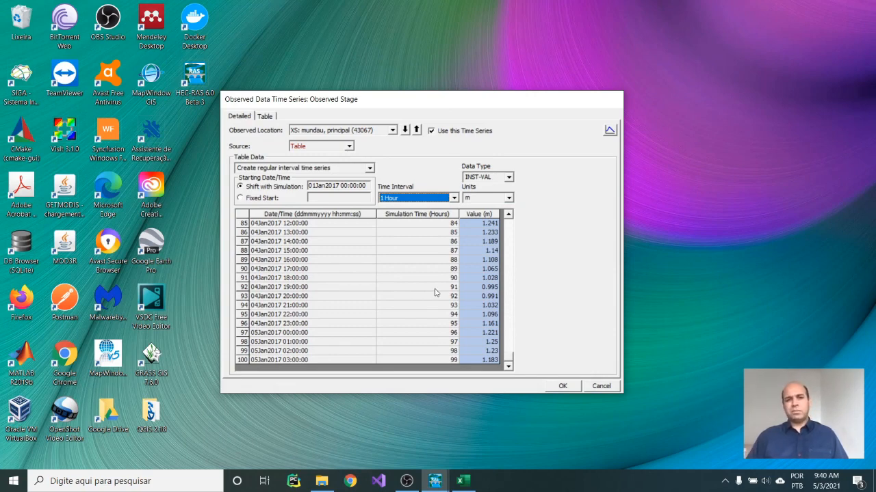
pyautogui.click(463, 481)
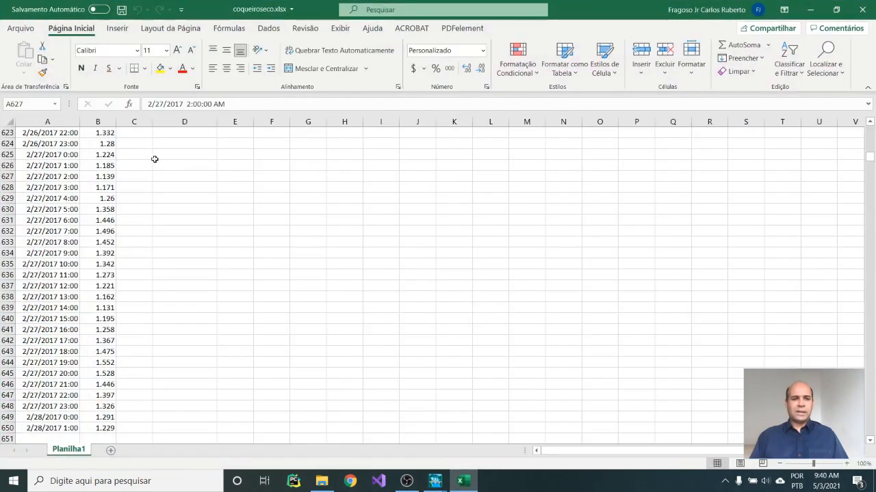
pyautogui.click(155, 157)
pyautogui.click(95, 165)
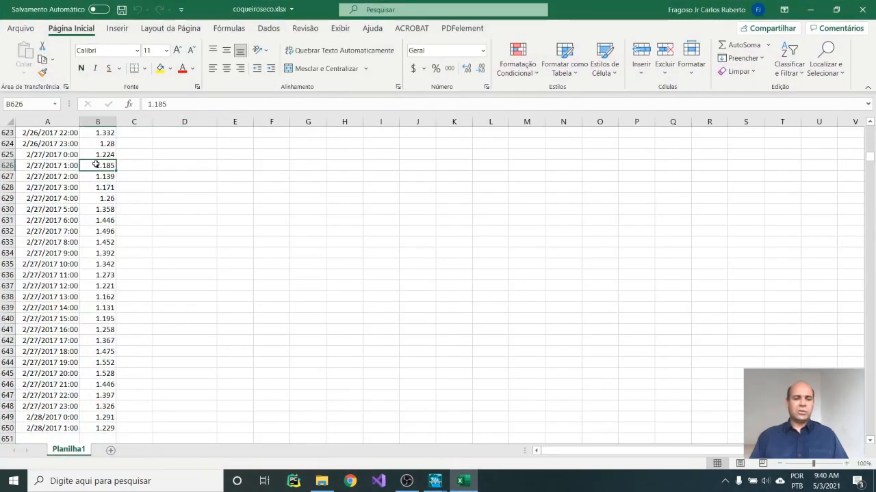
pyautogui.click(238, 196)
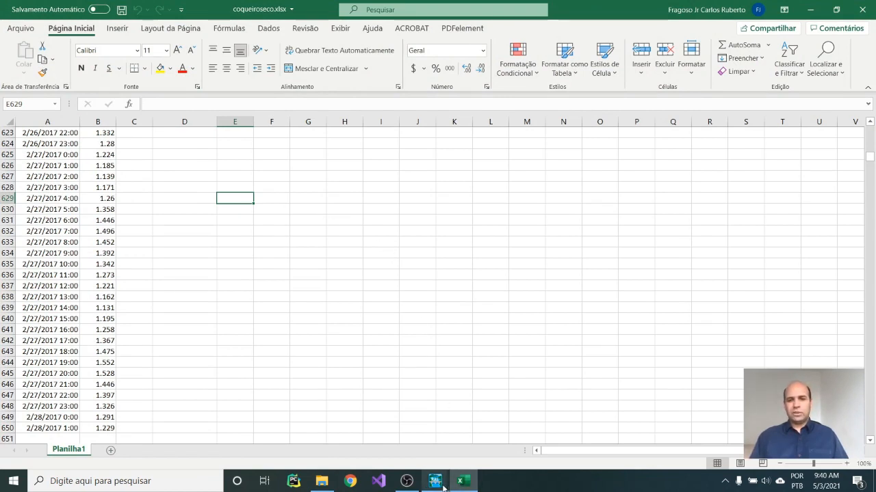
# - Switch back to the HEC-RAS Observed Stage dialog and accept the time series for station 43067
pyautogui.moveTo(435, 479)
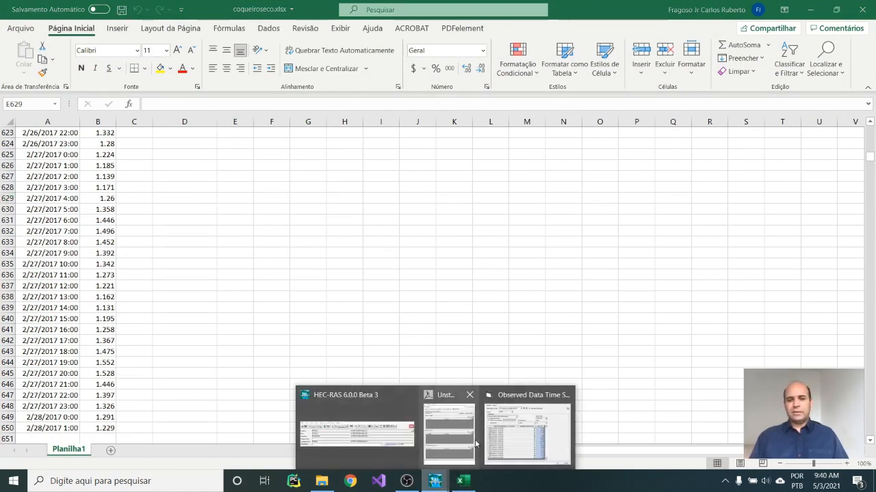
pyautogui.click(547, 424)
pyautogui.click(874, 480)
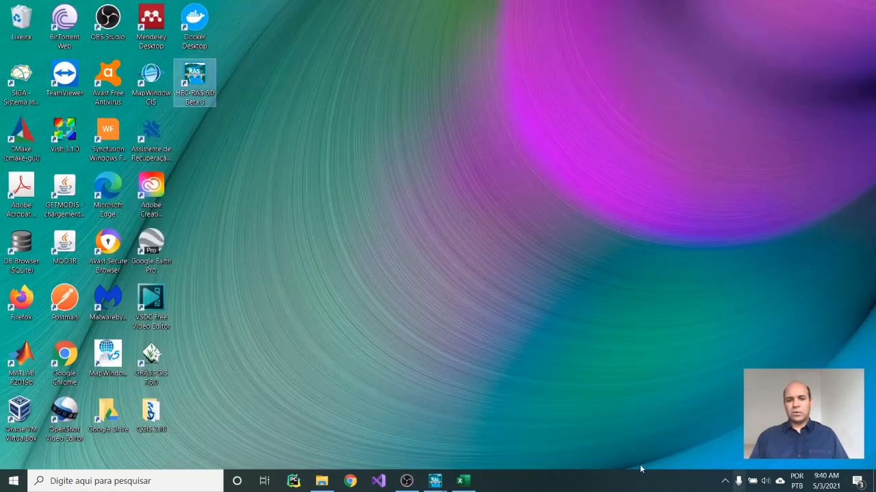
pyautogui.click(390, 438)
pyautogui.click(435, 481)
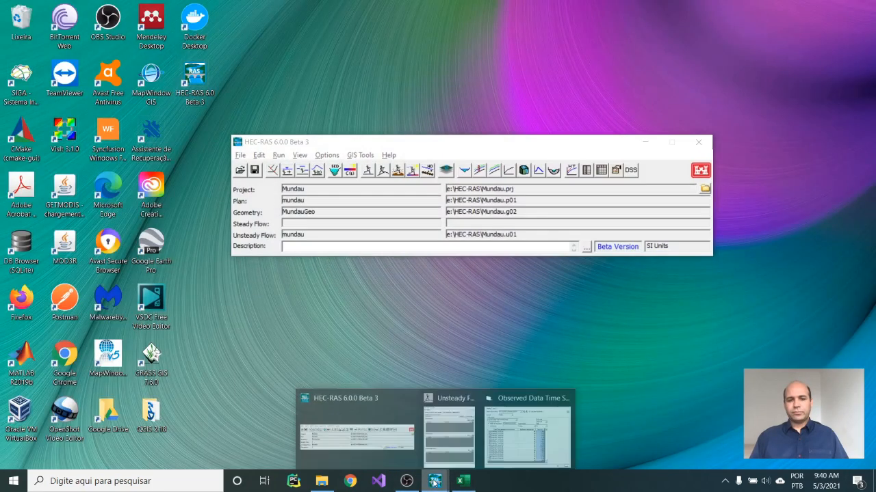
pyautogui.click(503, 433)
pyautogui.moveTo(435, 481)
pyautogui.click(441, 427)
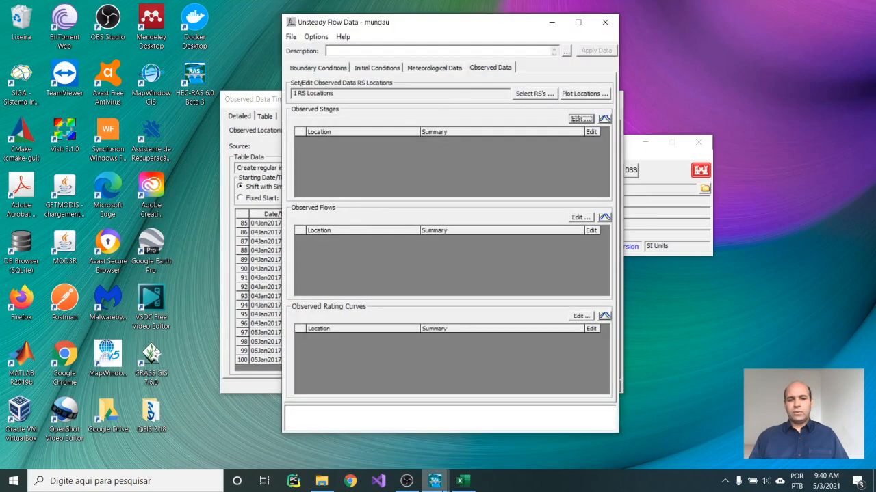
pyautogui.click(249, 101)
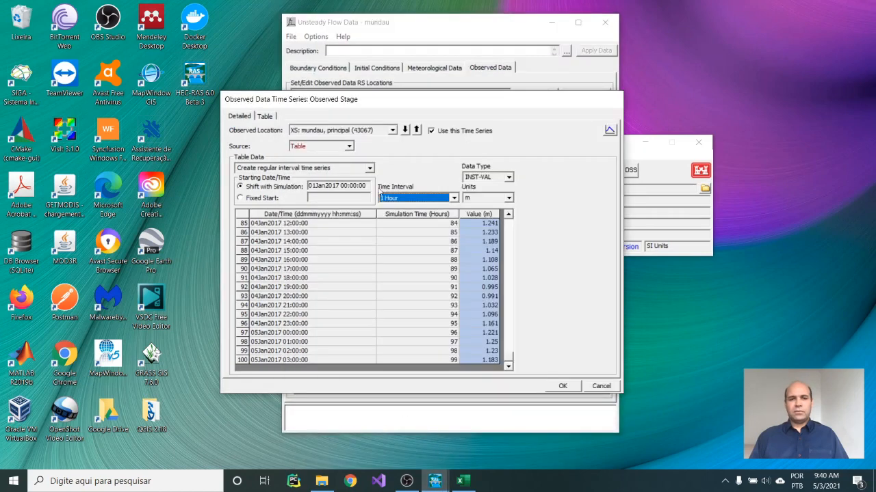
pyautogui.click(561, 385)
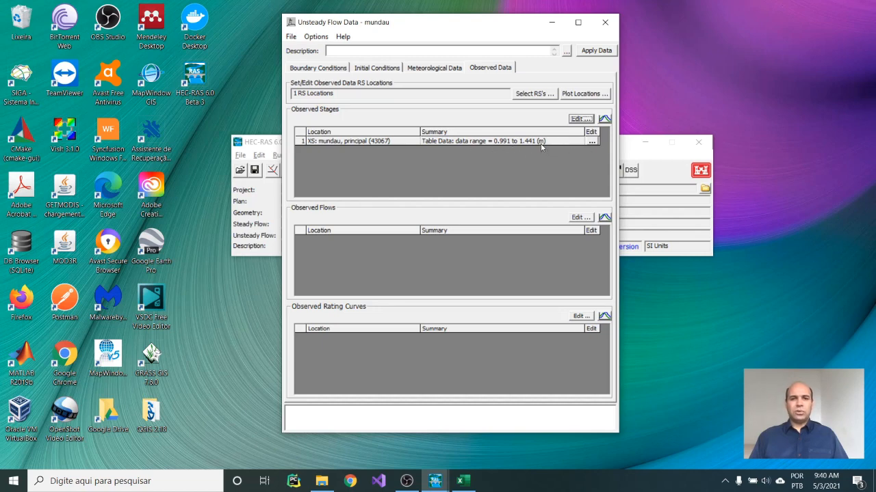
# - Apply the observed data, save the mundau unsteady flow data and close its editor
pyautogui.click(598, 53)
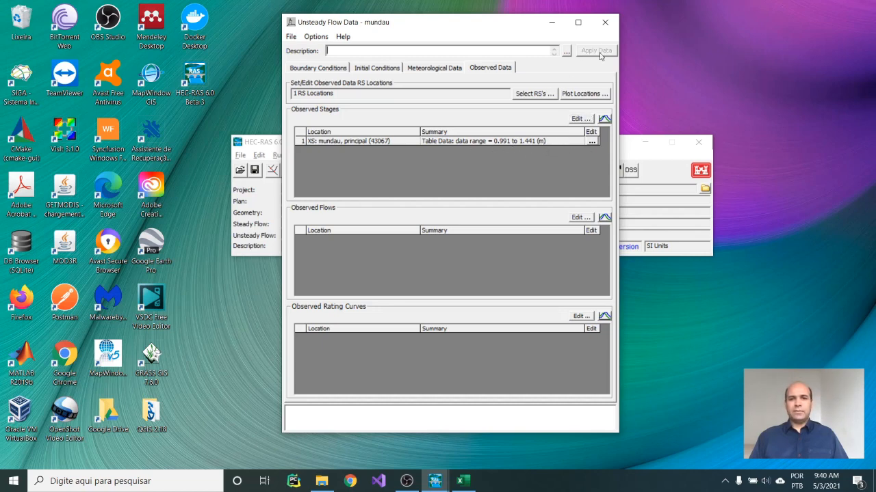
pyautogui.click(291, 36)
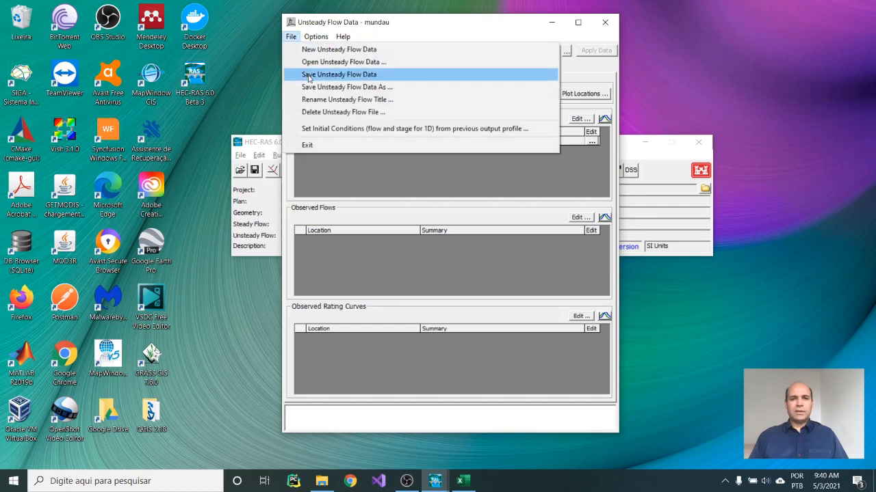
pyautogui.click(308, 75)
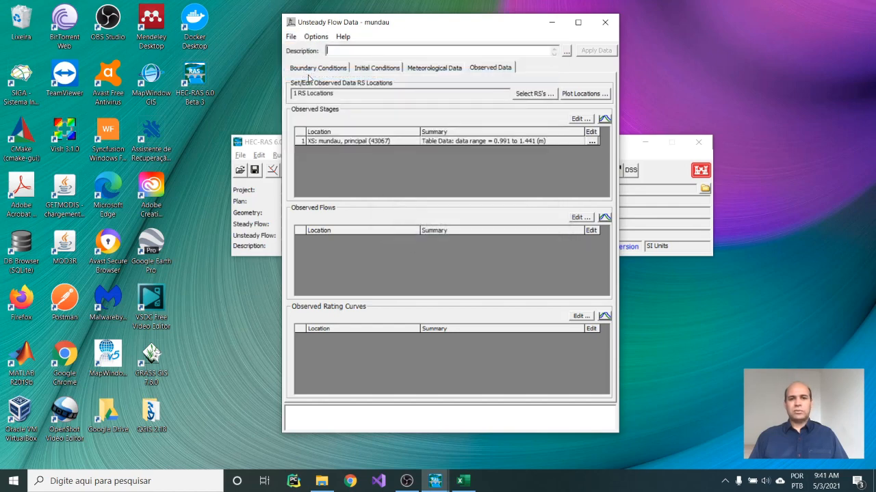
pyautogui.click(605, 25)
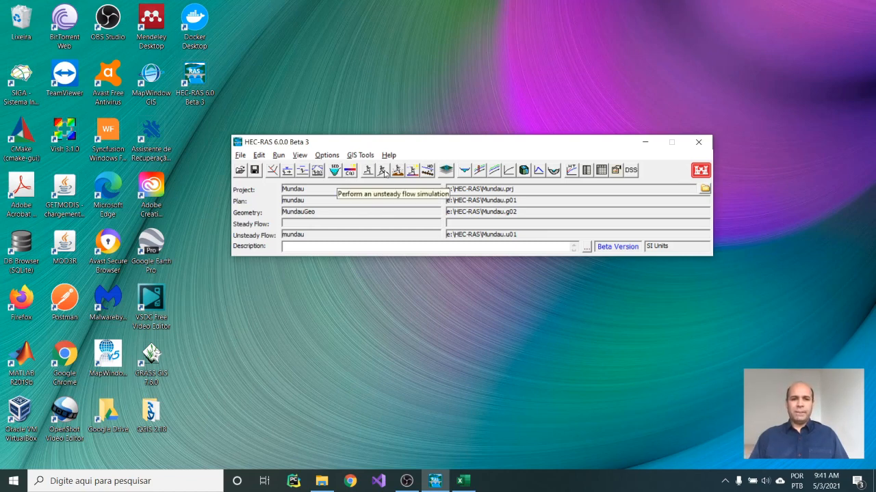
# - Add station 43067 of the mundau principal reach to the unsteady flow analysis's stage and flow output locations
pyautogui.click(383, 171)
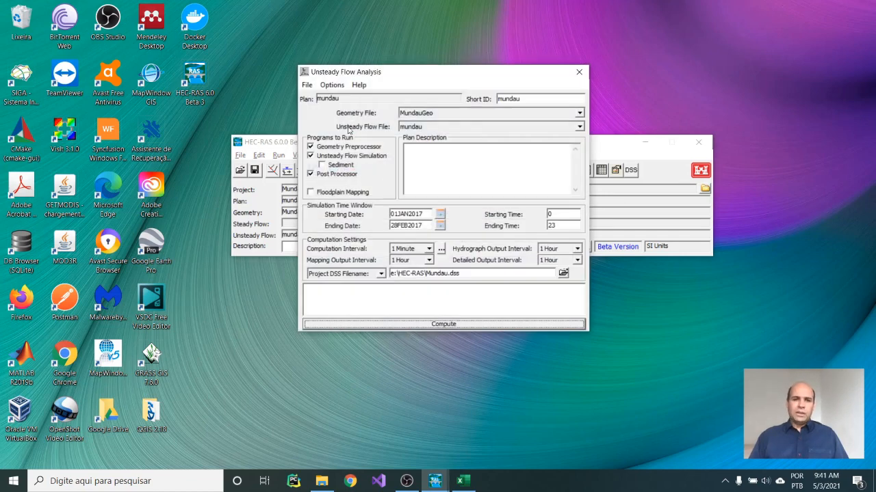
pyautogui.click(332, 85)
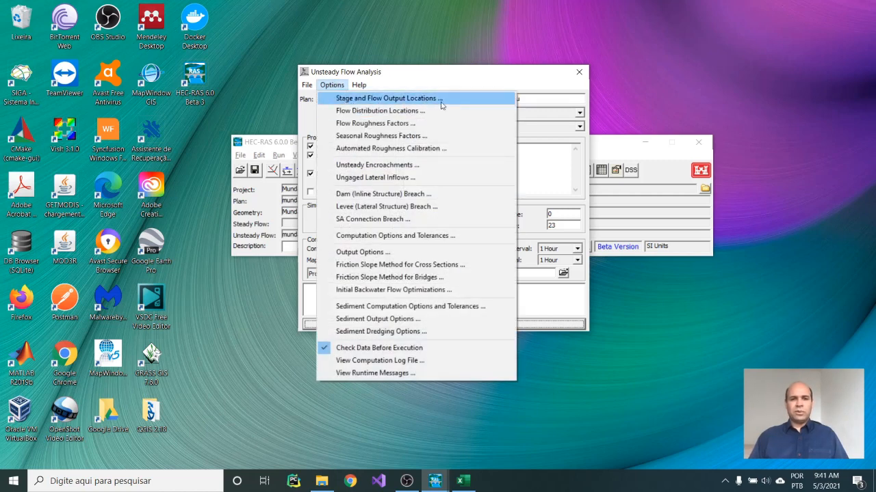
pyautogui.click(388, 101)
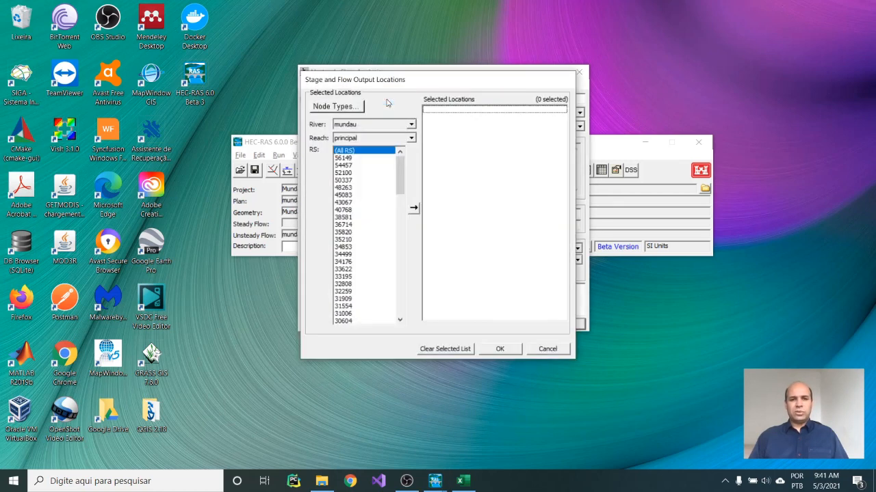
pyautogui.click(345, 203)
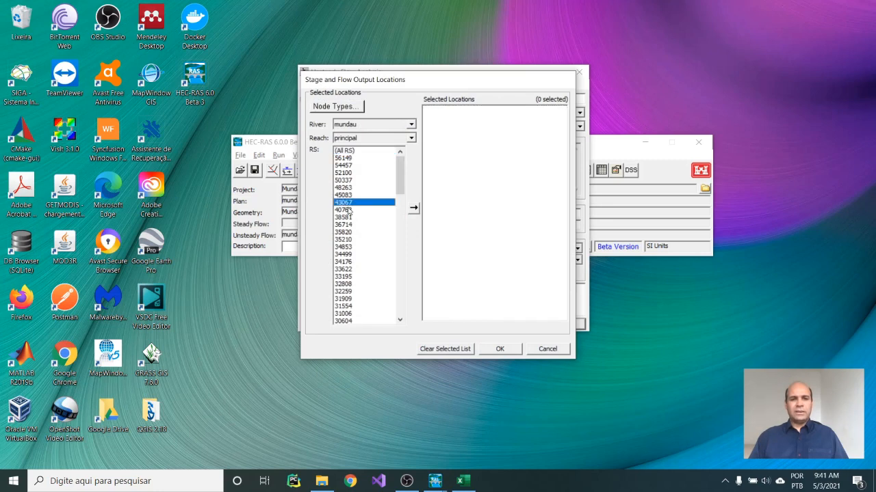
pyautogui.click(413, 209)
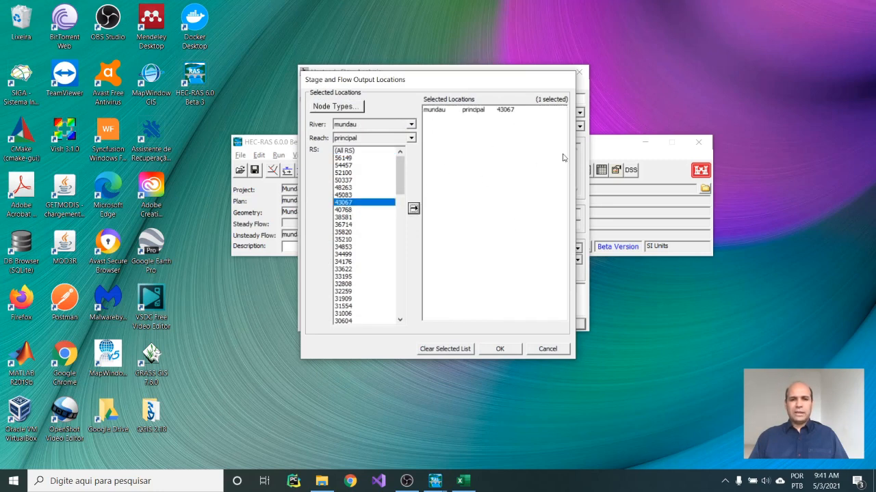
pyautogui.click(508, 352)
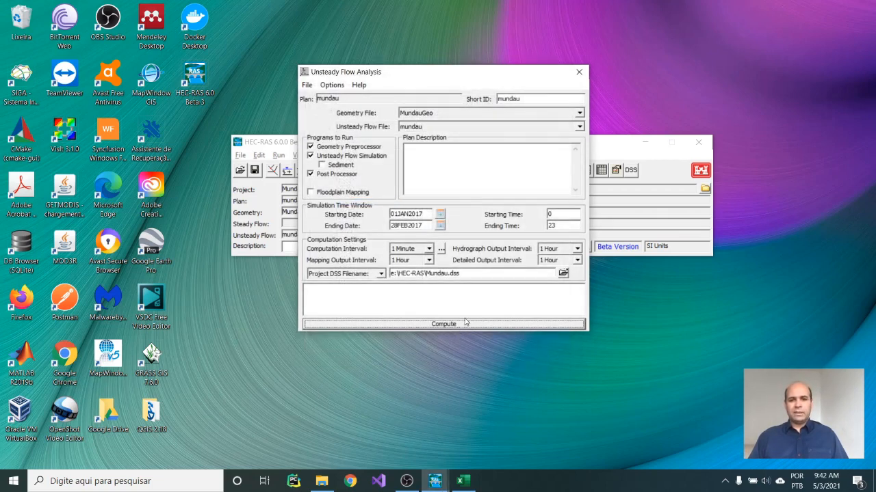
# - Save the mundau plan, compute the unsteady flow simulation and close the analysis windows
pyautogui.click(307, 85)
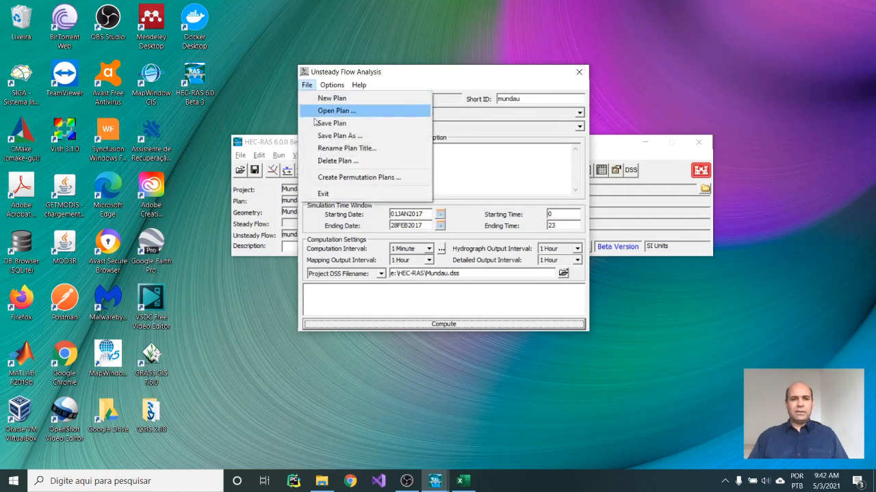
pyautogui.click(321, 119)
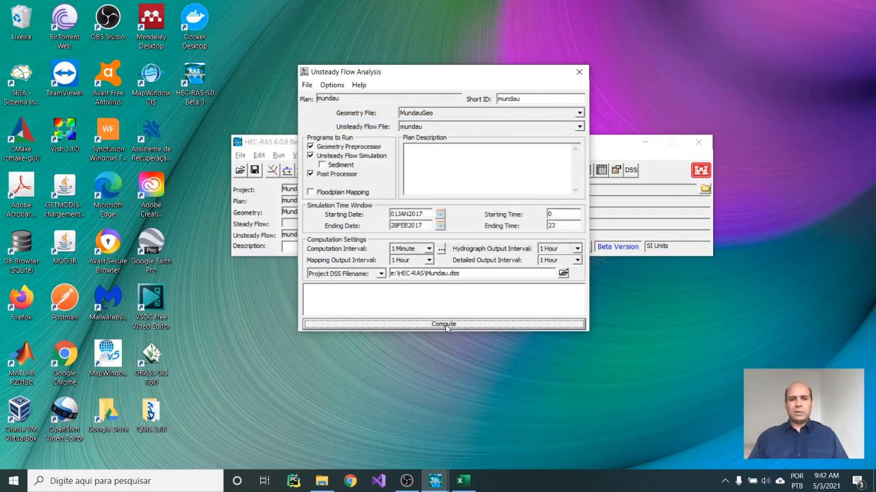
pyautogui.click(444, 324)
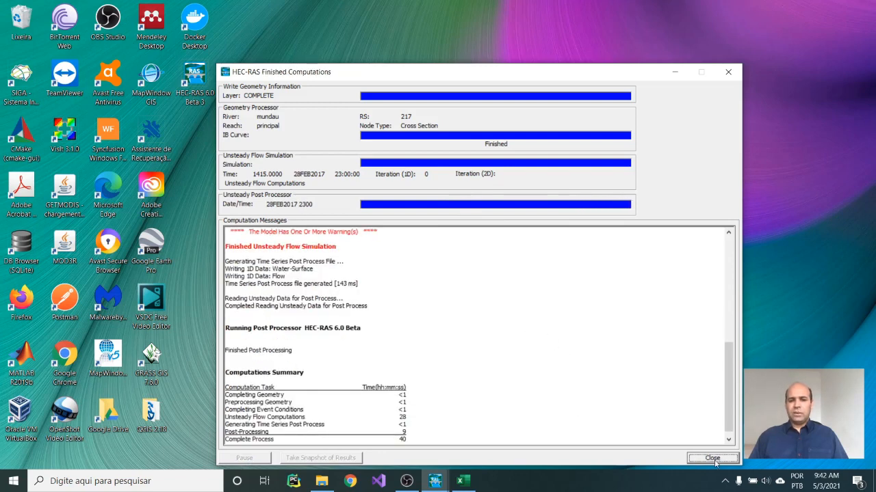
pyautogui.click(712, 459)
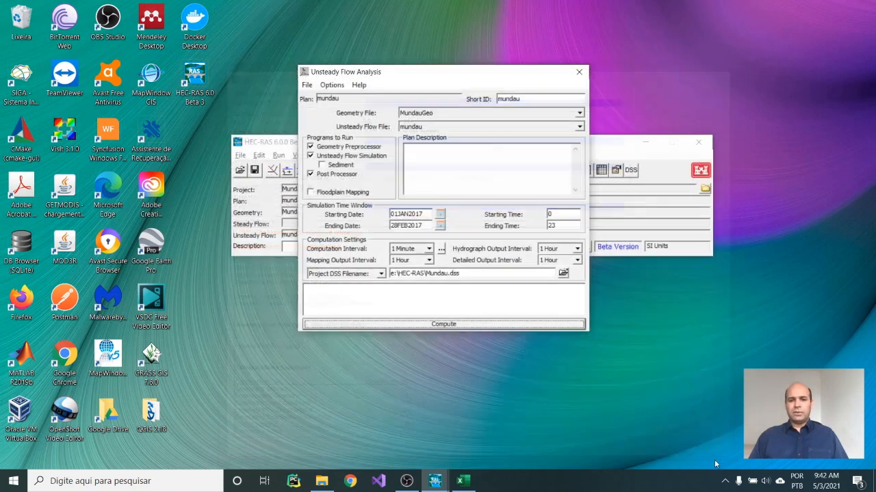
pyautogui.click(579, 73)
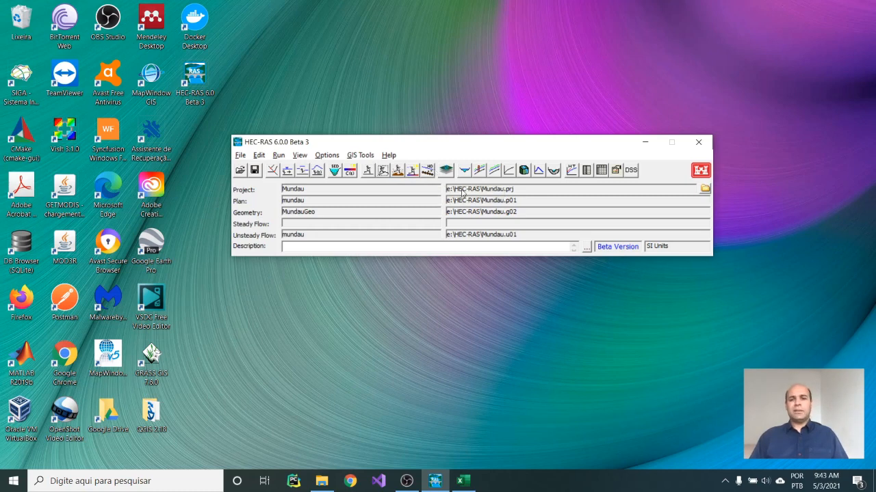
# - Display the stage and flow hydrograph for station 43067 with the computed and observed flow series hidden
pyautogui.click(539, 174)
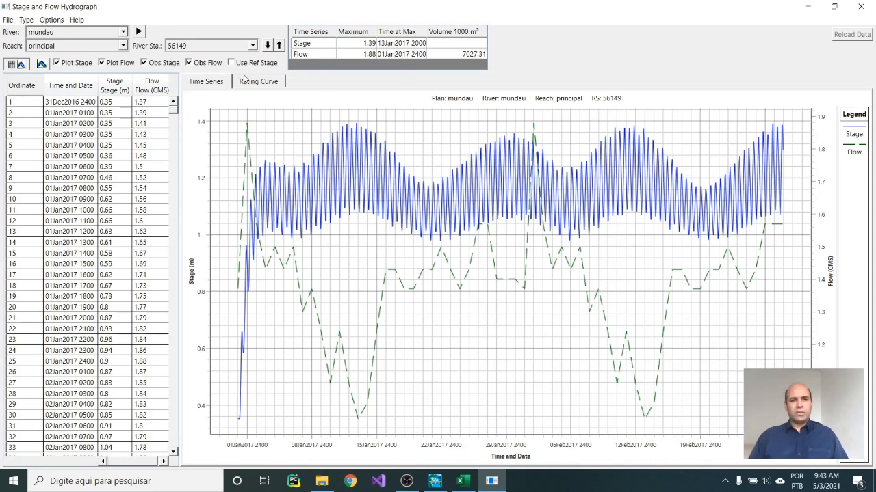
pyautogui.click(251, 46)
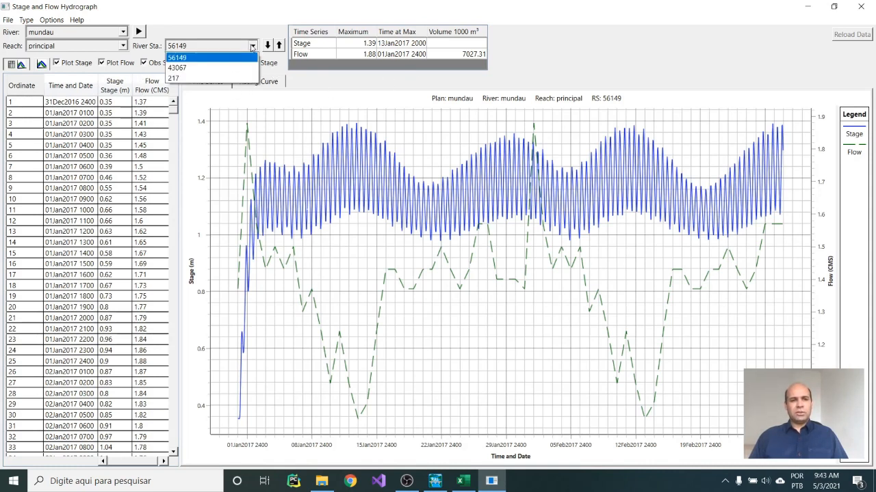
pyautogui.click(191, 69)
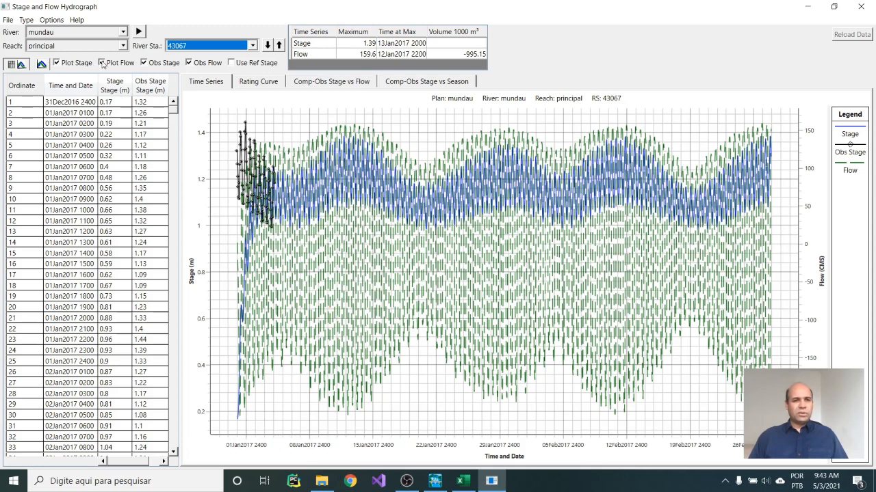
pyautogui.click(102, 63)
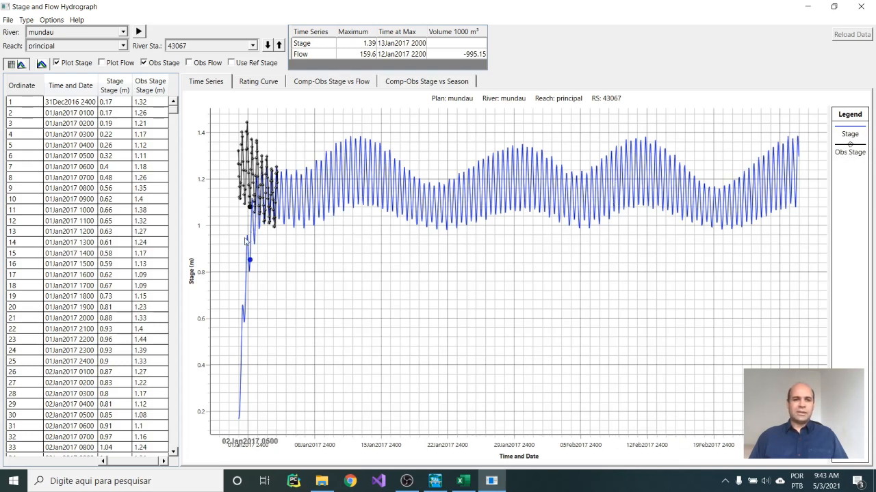
# - Examine how the computed stage compares with the observed stage at station 43067, focusing on the first days of January 2017
pyautogui.scroll(1, 274, 183)
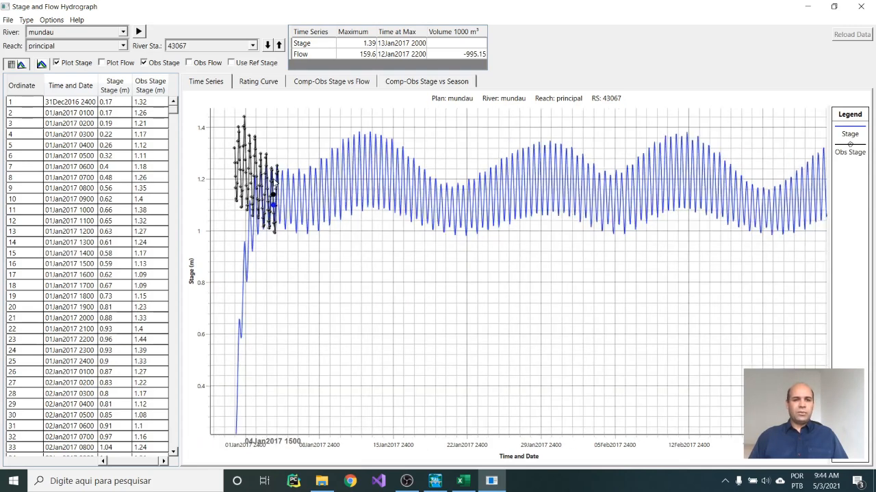
pyautogui.scroll(4, 274, 186)
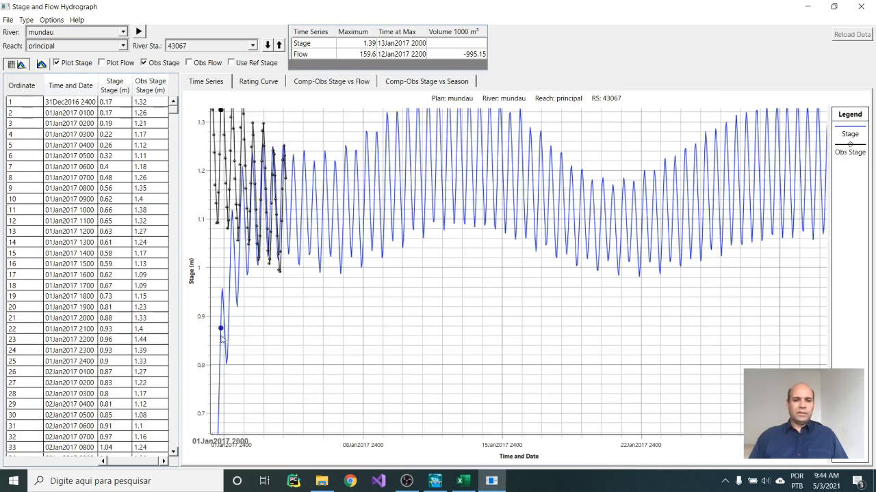
pyautogui.moveTo(222, 340)
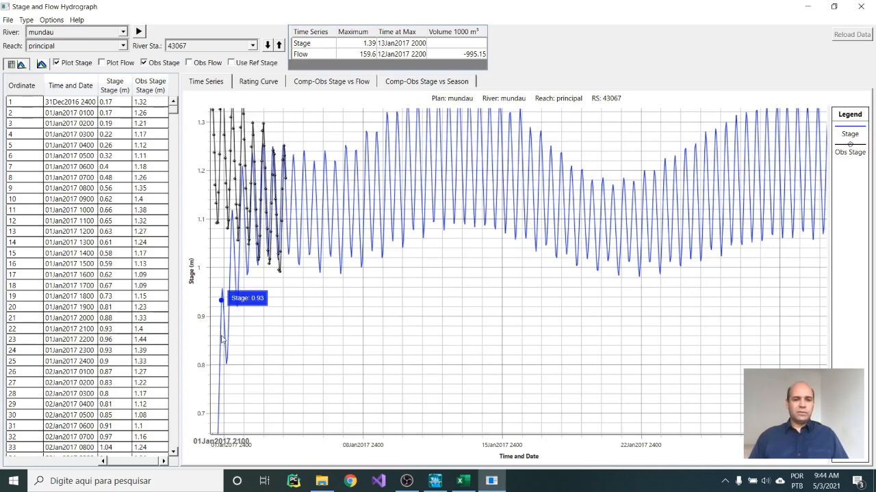
pyautogui.scroll(-5, 223, 340)
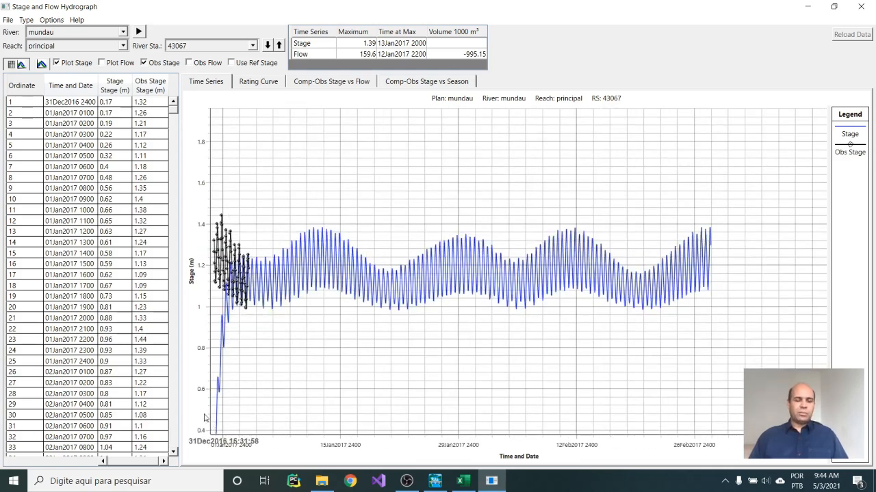
pyautogui.scroll(-1, 176, 398)
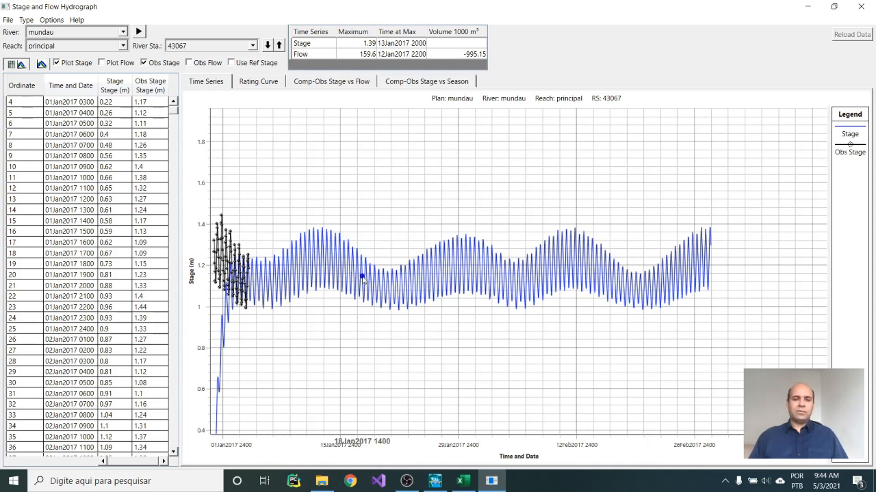
pyautogui.moveTo(364, 280)
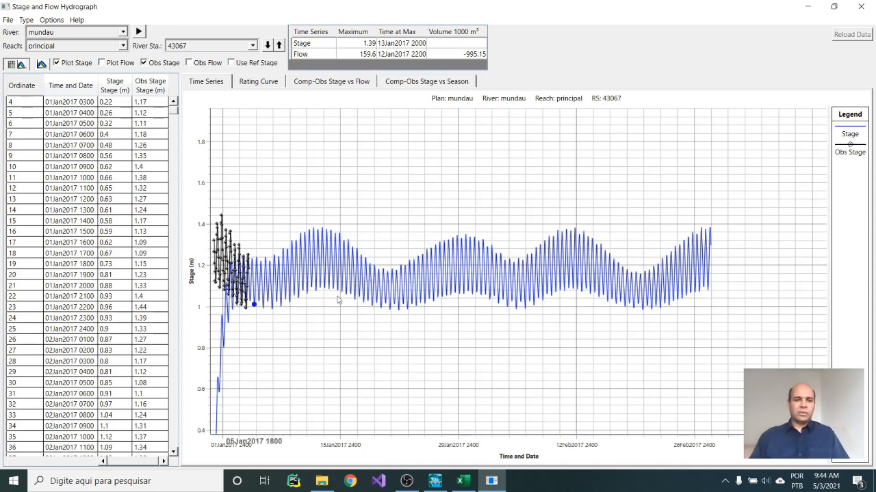
pyautogui.scroll(1, 243, 307)
pyautogui.scroll(1, 251, 309)
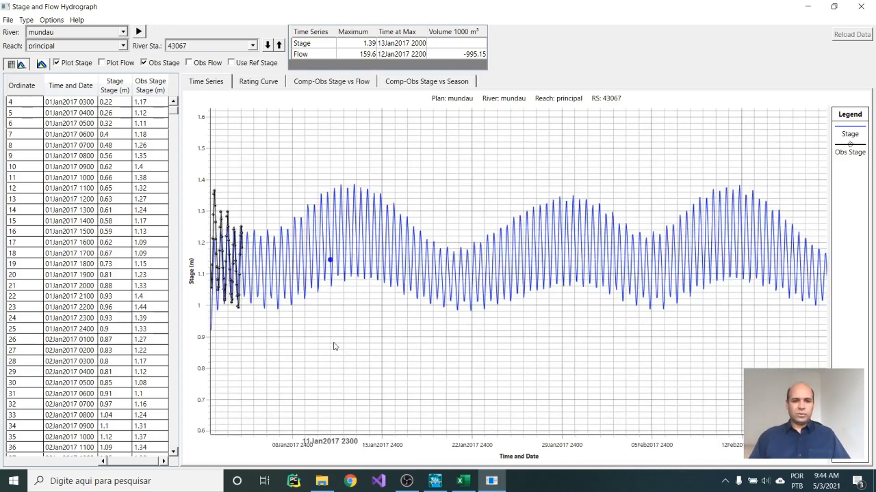
pyautogui.scroll(-1, 273, 333)
pyautogui.scroll(3, 223, 302)
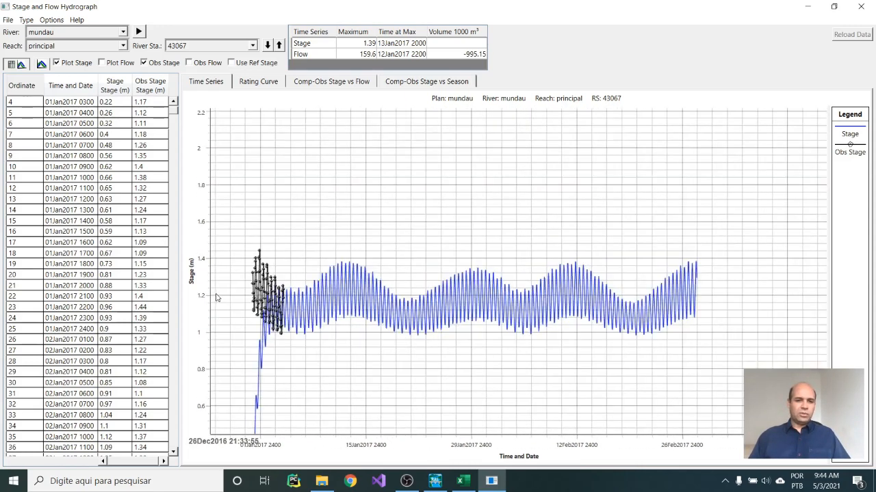
pyautogui.scroll(2, 267, 331)
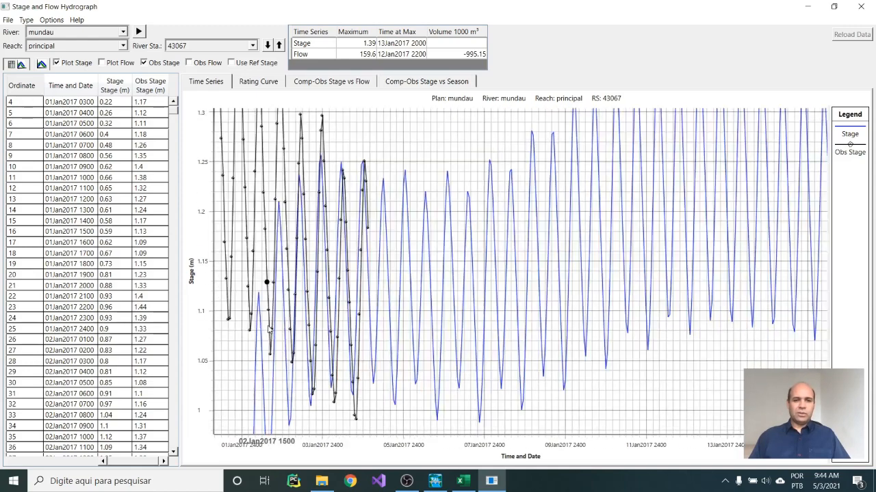
pyautogui.scroll(2, 292, 330)
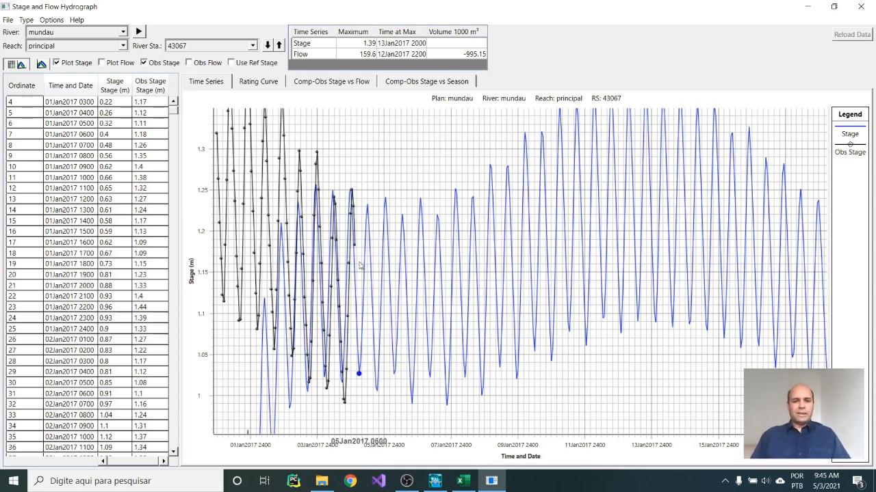
pyautogui.moveTo(355, 276)
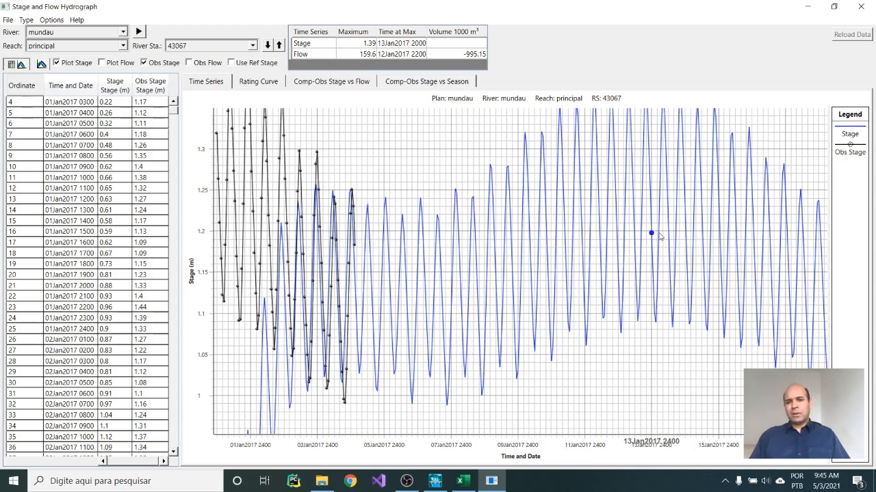
pyautogui.moveTo(345, 246)
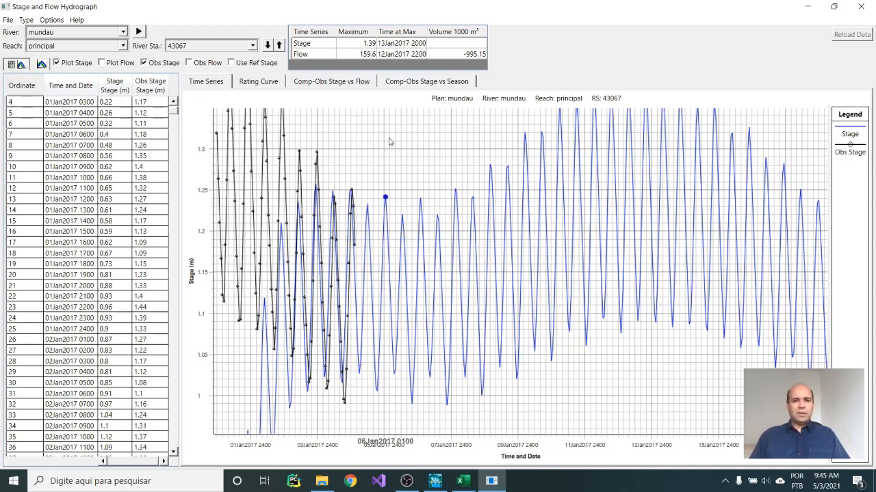
# - Review the computed-minus-observed stage plots against flow and season, and return to the time series plot
pyautogui.click(350, 88)
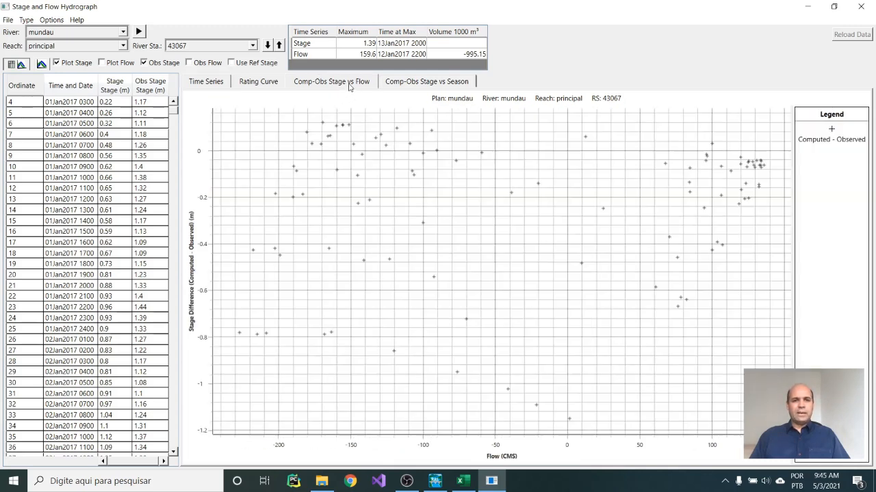
pyautogui.click(436, 84)
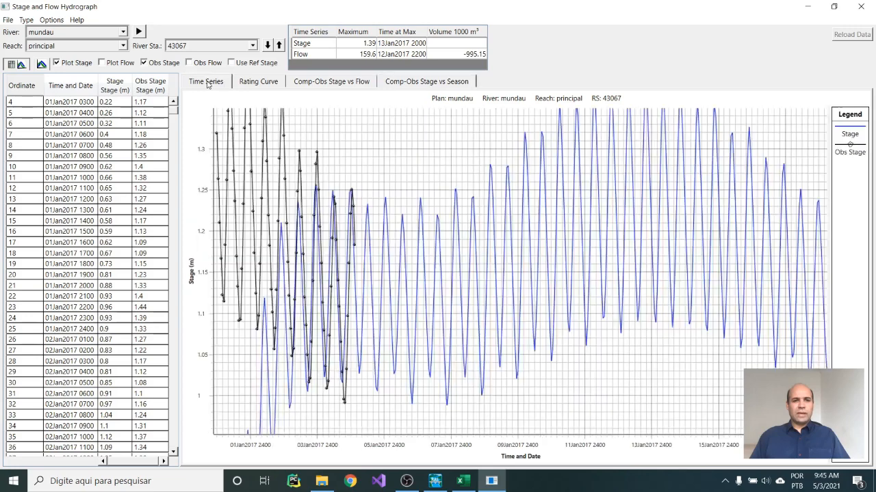
pyautogui.click(207, 82)
# - Copy the complete computed and observed stage table for station 43067 into coqueiroseco.xlsx in Excel, starting at cell H623
pyautogui.click(4, 20)
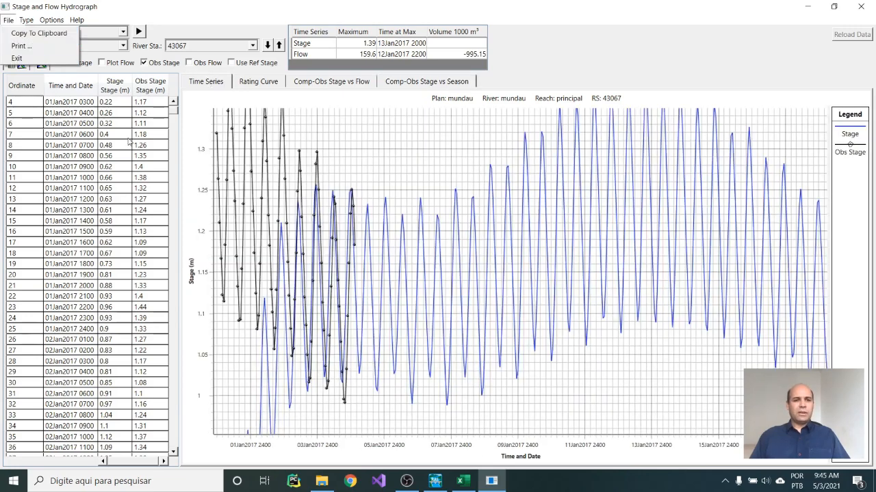
pyautogui.click(128, 137)
pyautogui.moveTo(173, 112)
pyautogui.mouseDown()
pyautogui.moveTo(174, 101)
pyautogui.moveTo(174, 194)
pyautogui.moveTo(175, 100)
pyautogui.mouseUp()
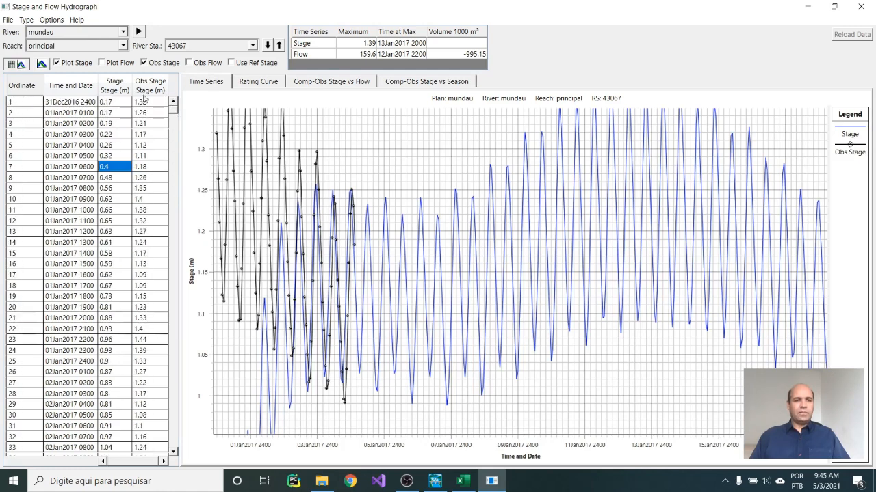
pyautogui.moveTo(111, 102); pyautogui.dragTo(158, 225)
pyautogui.moveTo(41, 103); pyautogui.dragTo(173, 451)
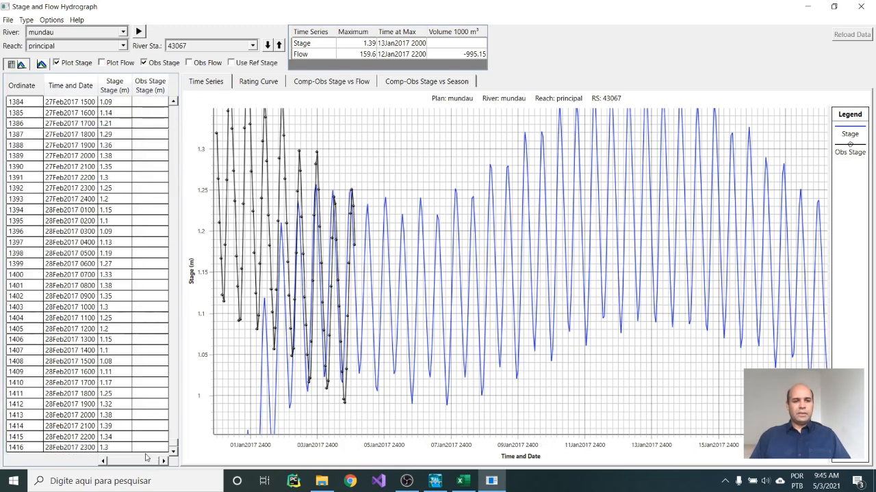
pyautogui.keyDown('shift'); pyautogui.click(155, 445); pyautogui.keyUp('shift')
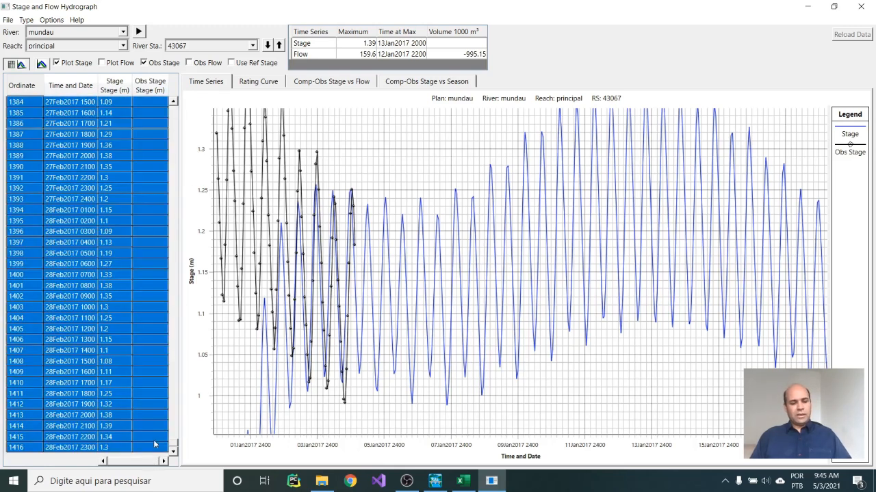
pyautogui.click(462, 481)
pyautogui.click(337, 133)
pyautogui.hotkey('ctrl', 'v')
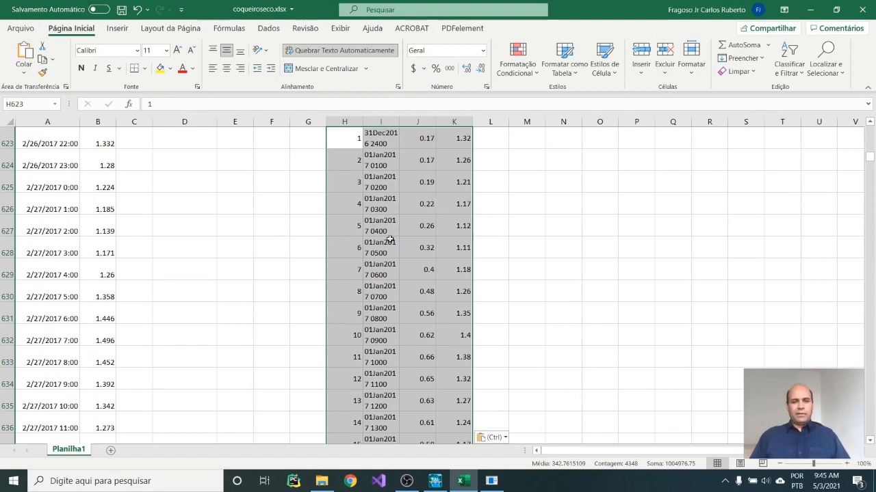
# - Switch back to the HEC-RAS hydrograph and inspect the computed and observed stage values for the first days of January 2017
pyautogui.click(435, 482)
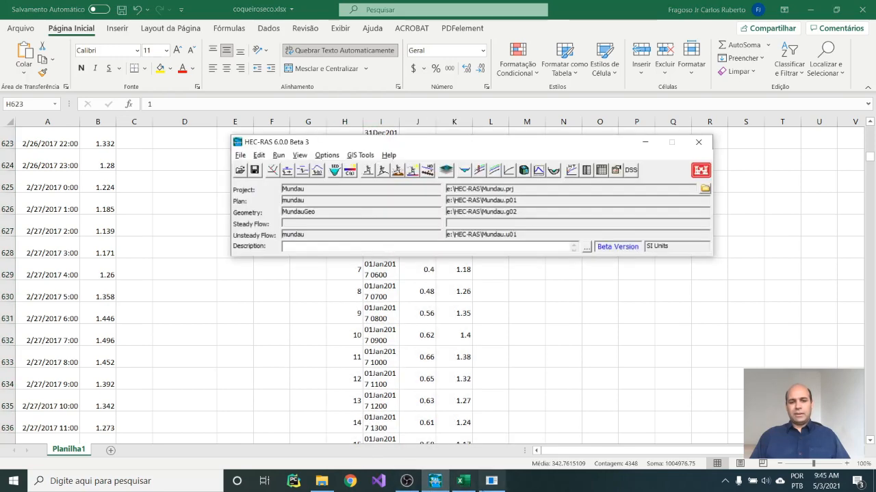
pyautogui.click(491, 482)
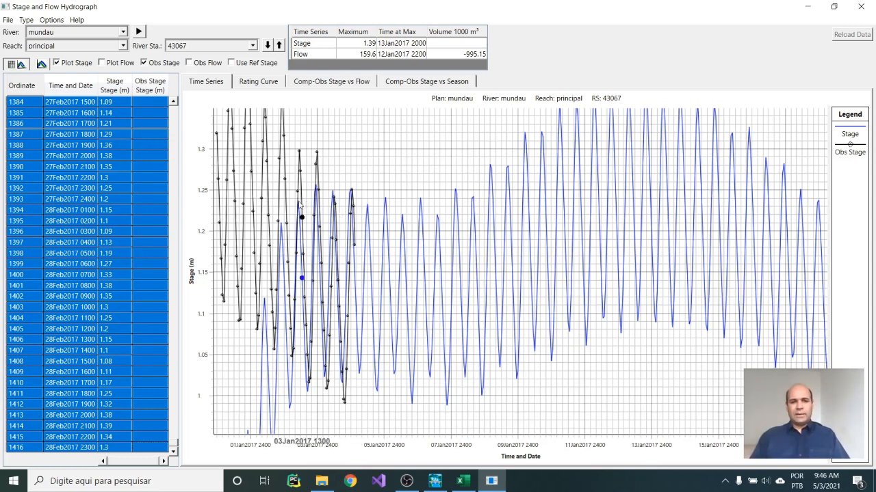
pyautogui.moveTo(300, 205)
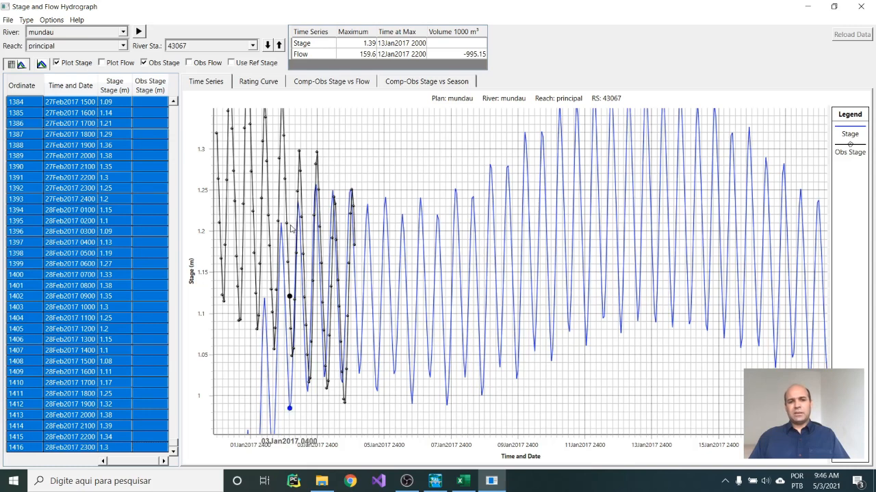
pyautogui.moveTo(294, 225)
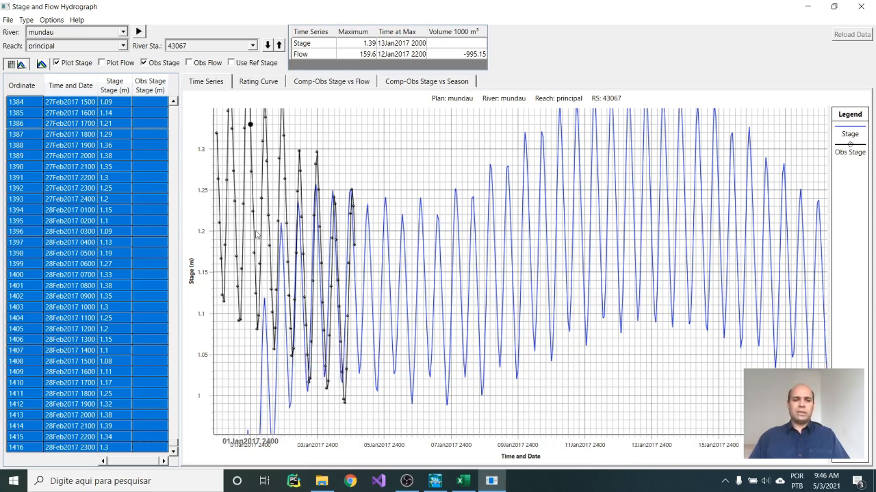
pyautogui.moveTo(270, 234)
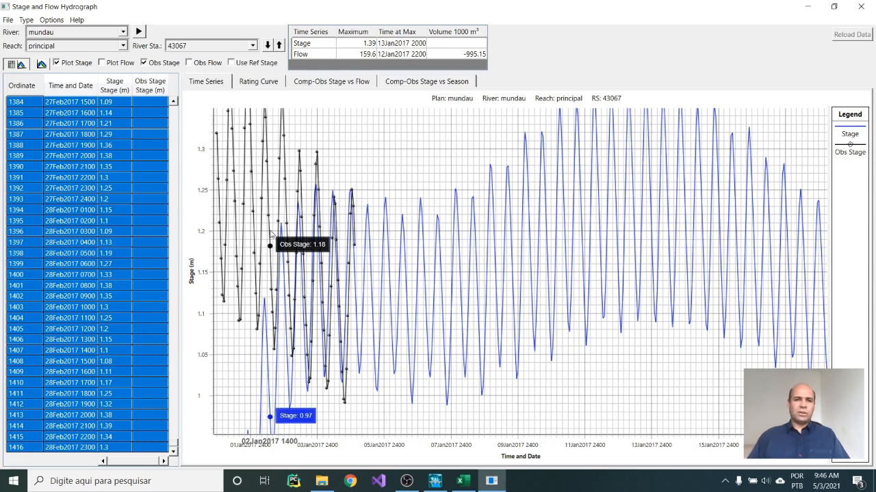